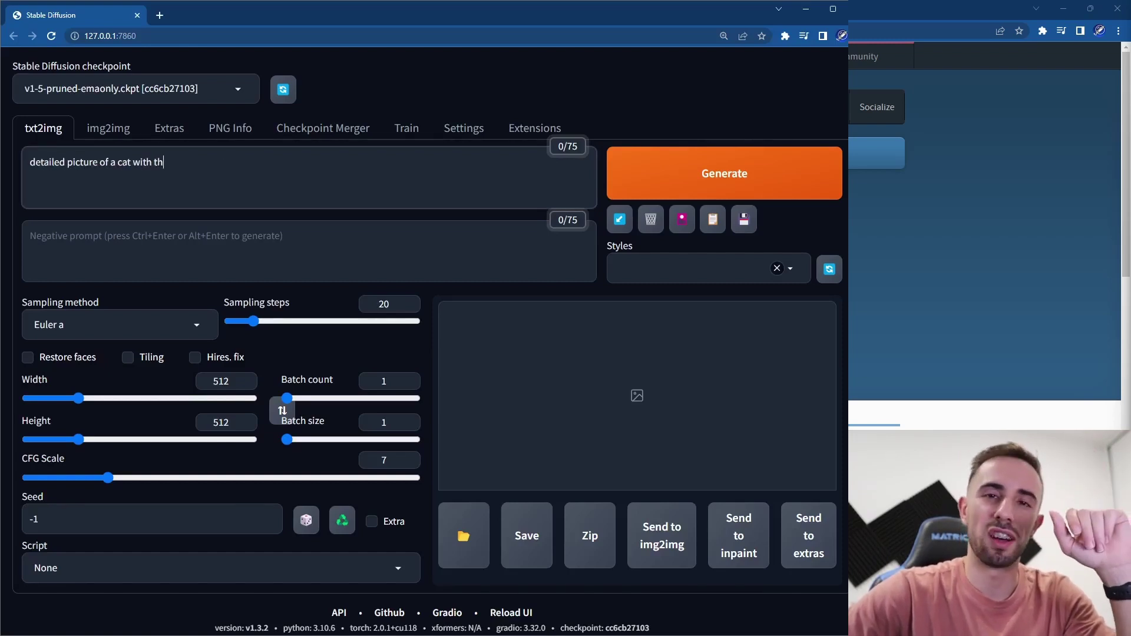
Generate 'detailed picture of a cat with the patterns of a tiger' and view the result full-screen
type("patterns of a tiger")
key("ctrl+Return")
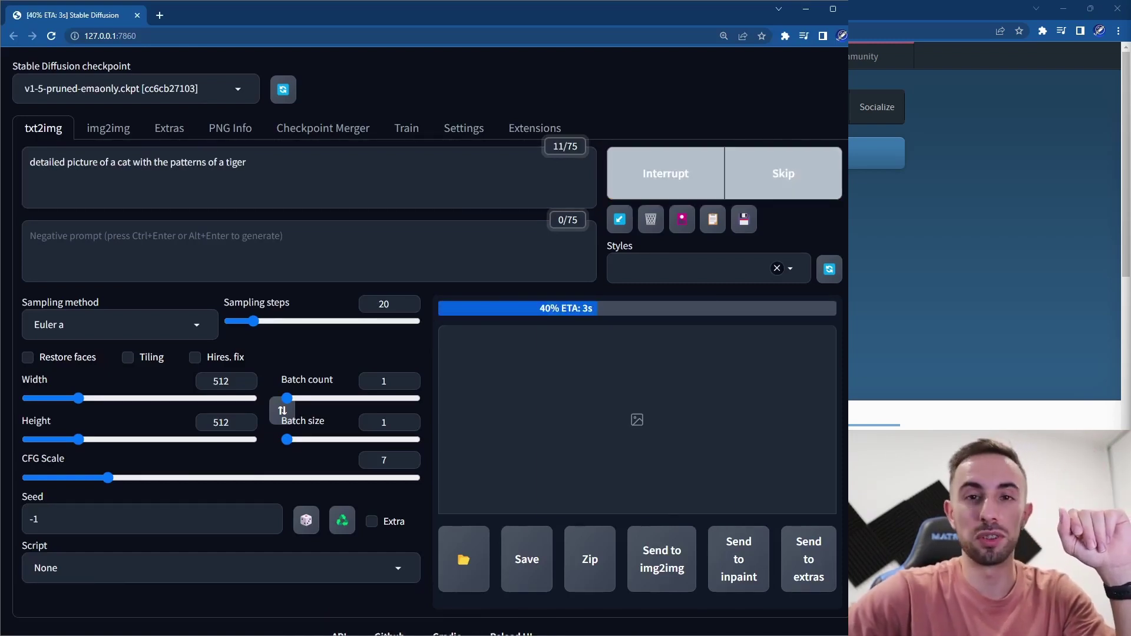
left_click(519, 362)
left_click(680, 405)
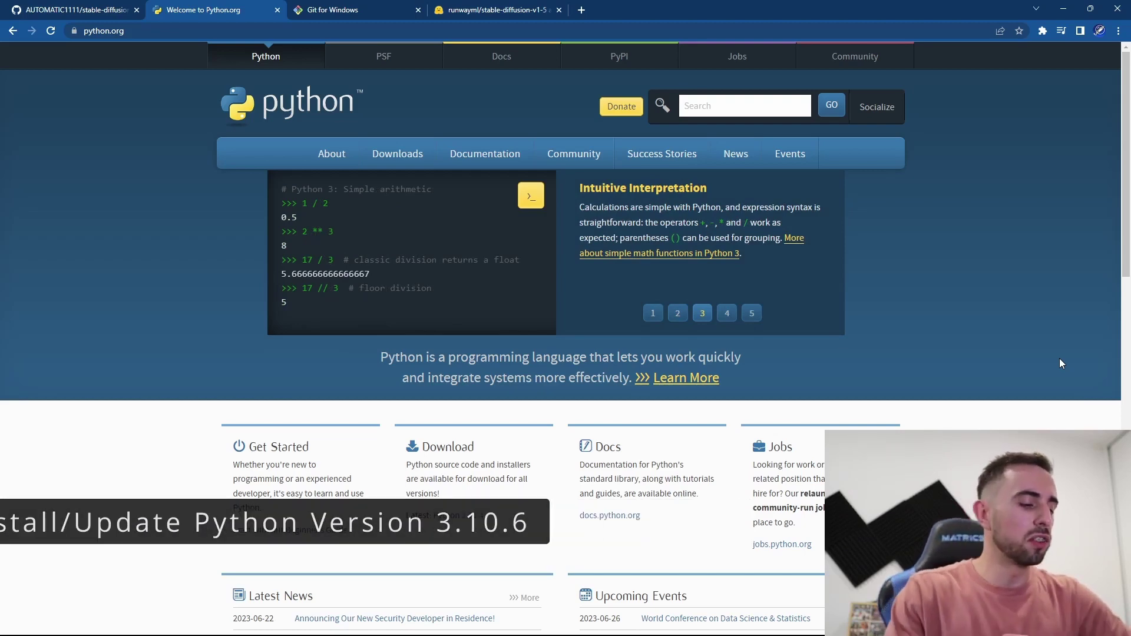
Open Command Prompt and run python --version to confirm Python 3.10.6
key("super")
type("cmd")
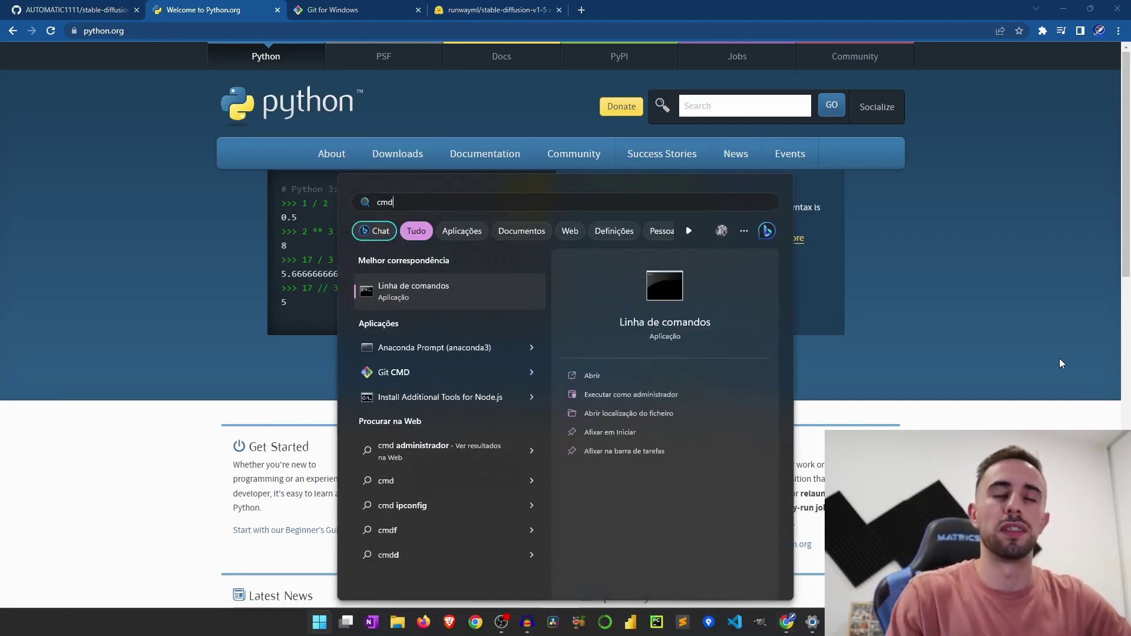
key("Return")
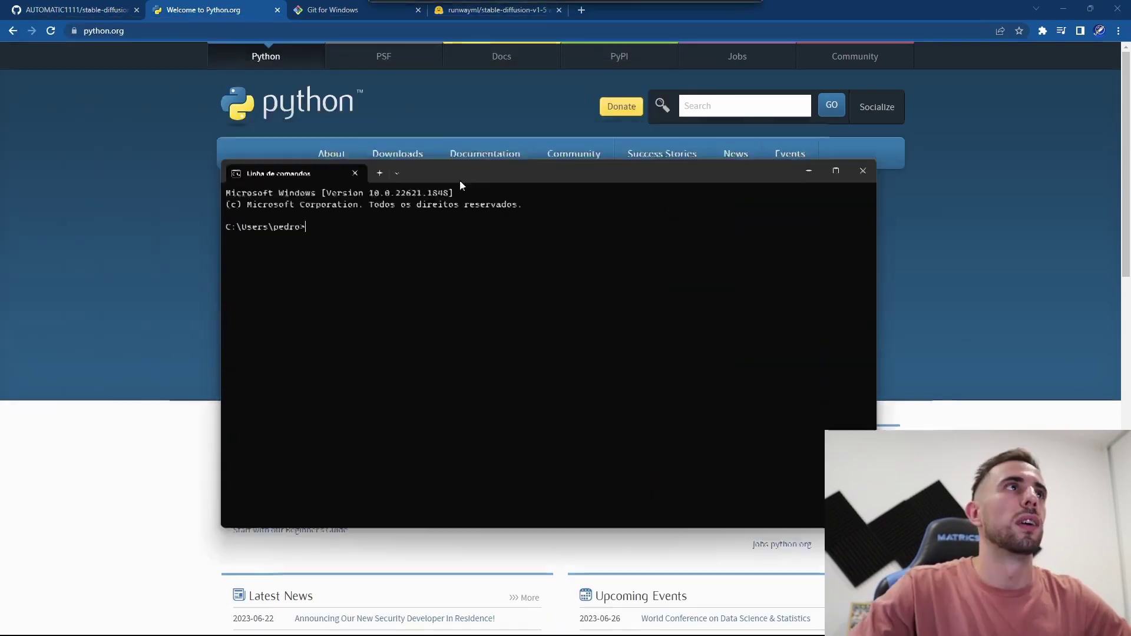
left_click_drag(512, 221, 543, 202)
type("pyth")
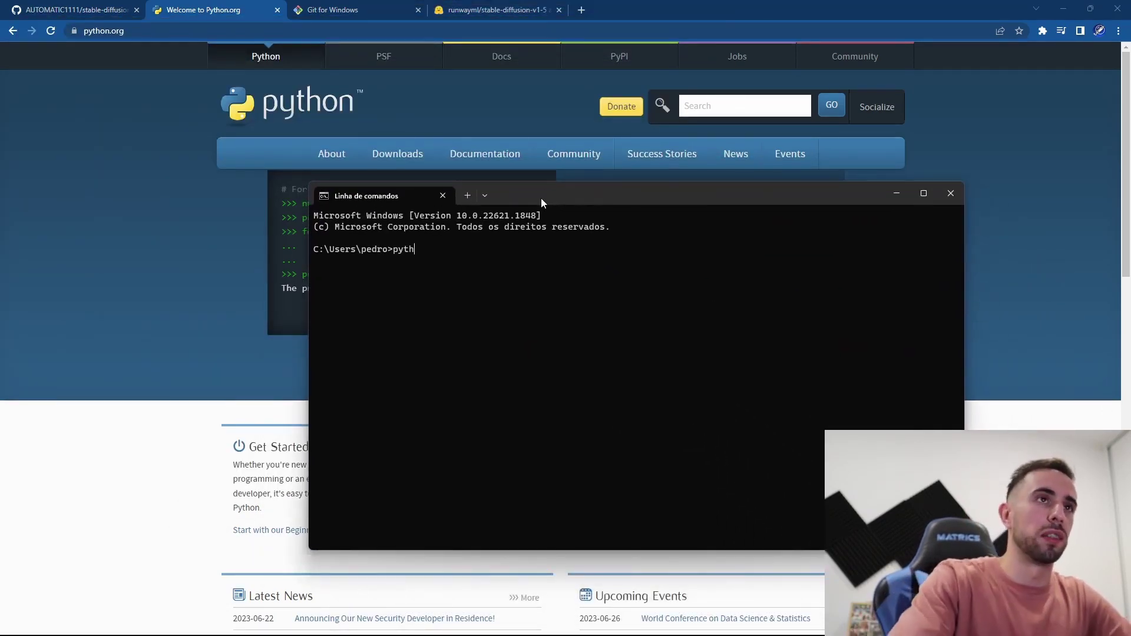
type("on --veri")
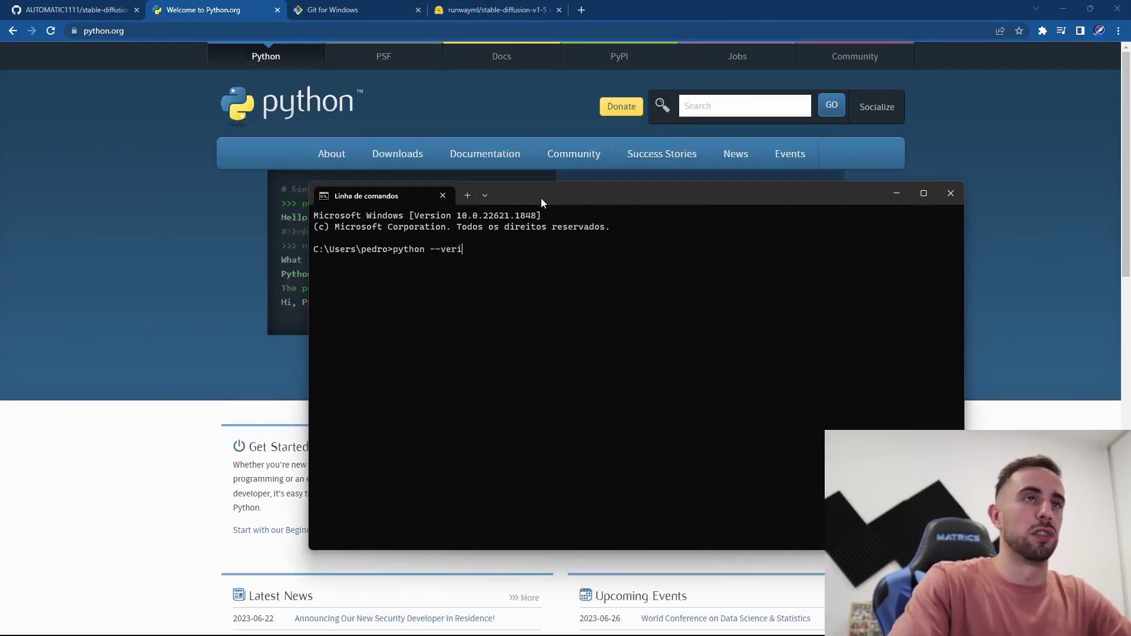
key("BackSpace")
type("sion")
key("Return")
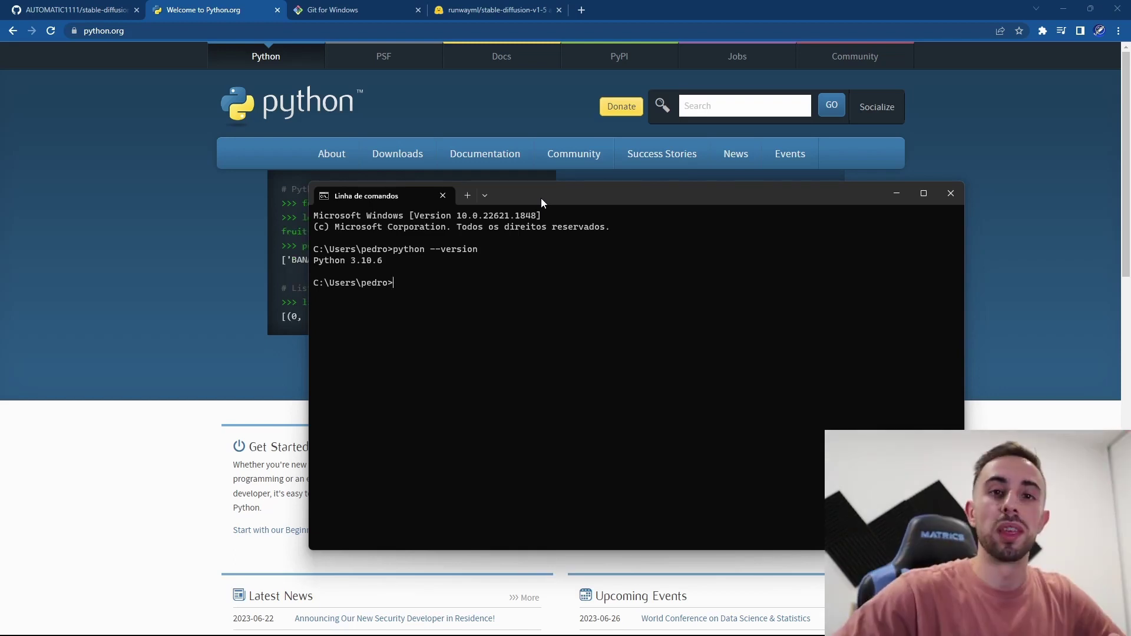
Find Python 3.10.6 in python.org's All releases list and open its release page
left_click(218, 325)
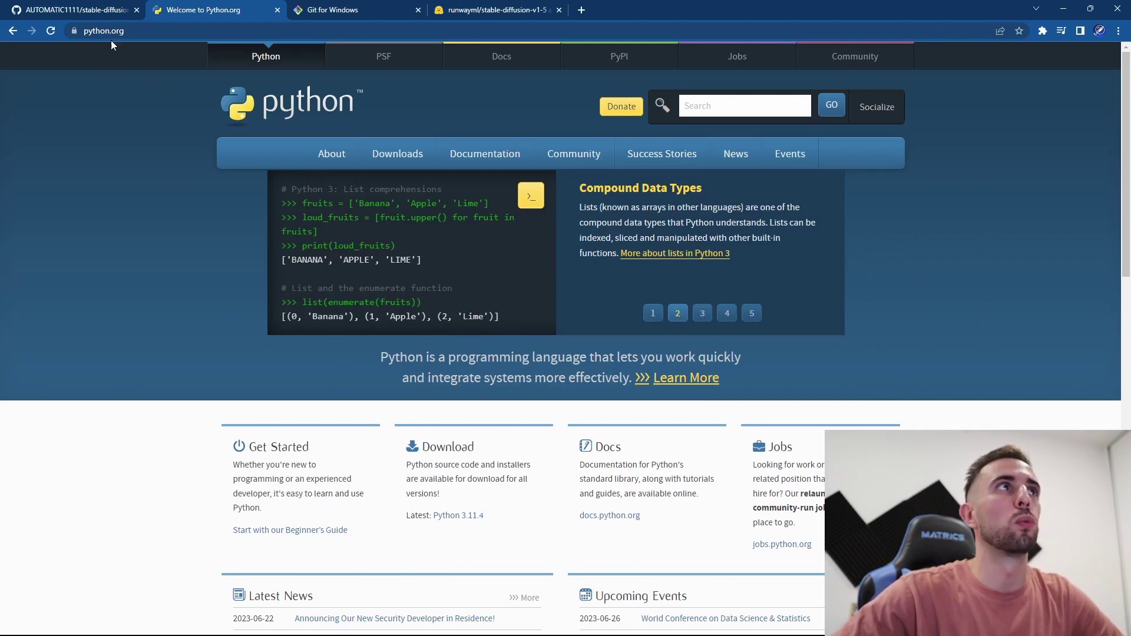
mouse_move(410, 153)
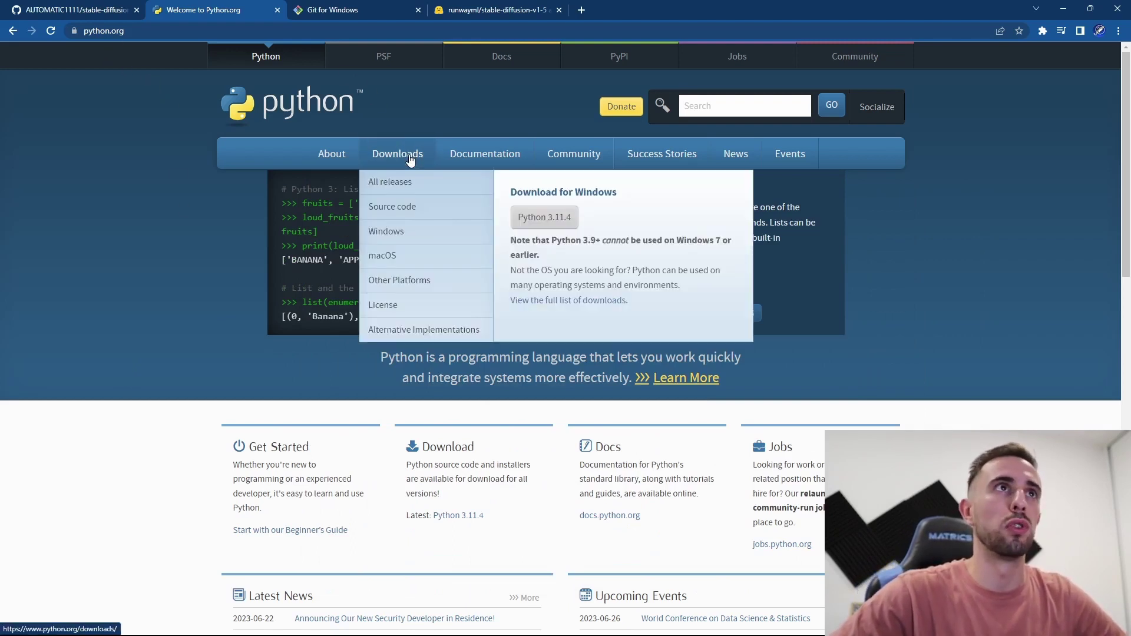
left_click(409, 193)
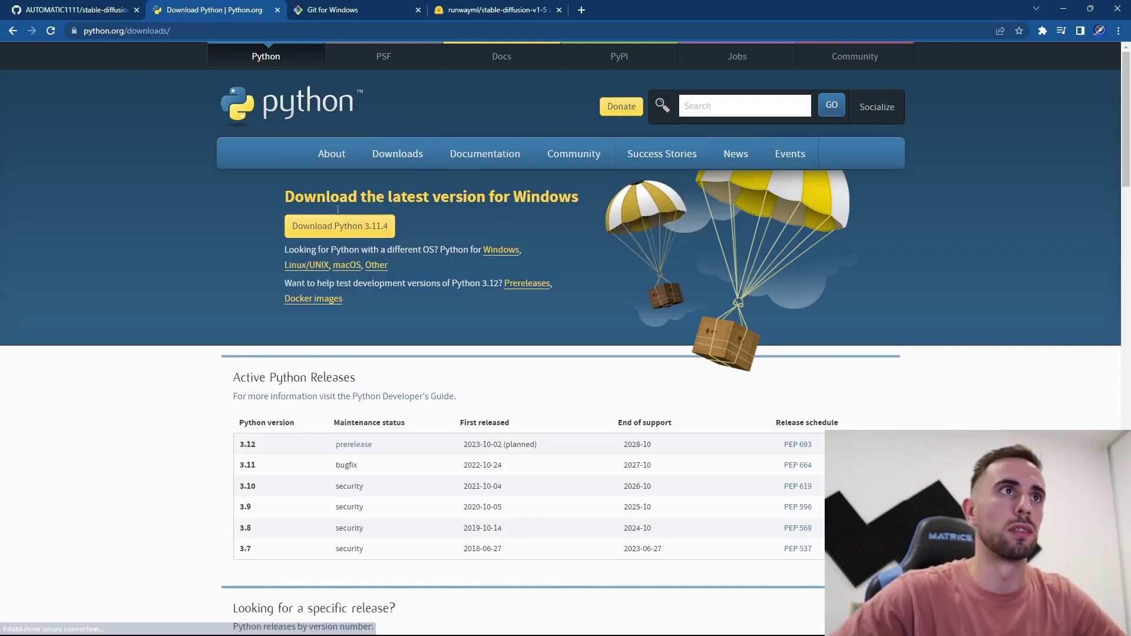
key("ctrl+f")
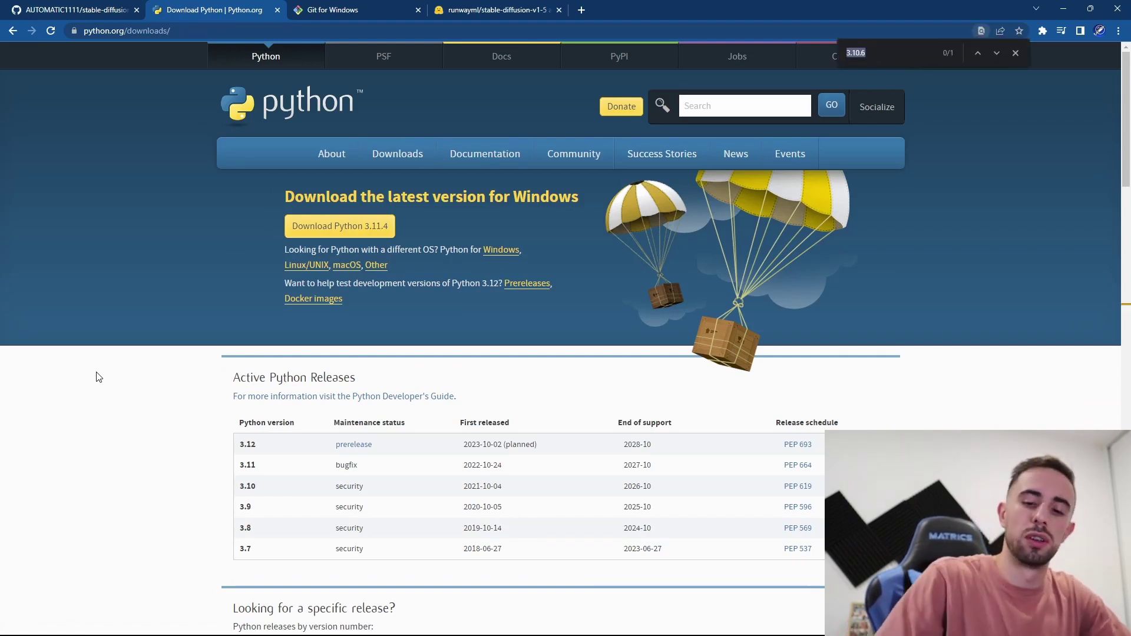
type("3.10")
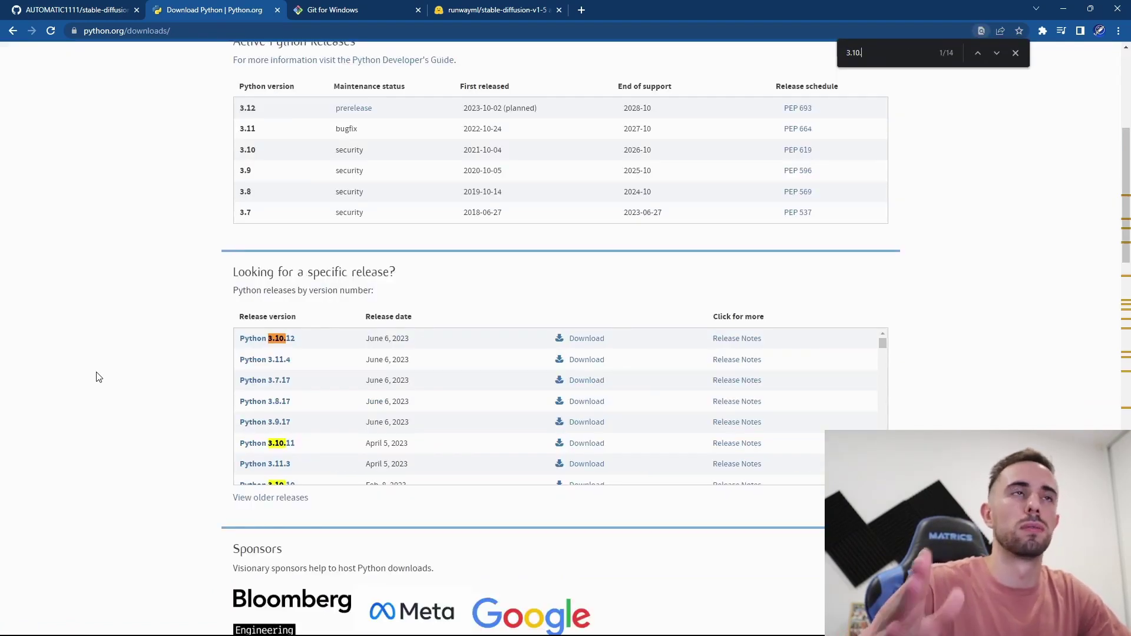
type(".6")
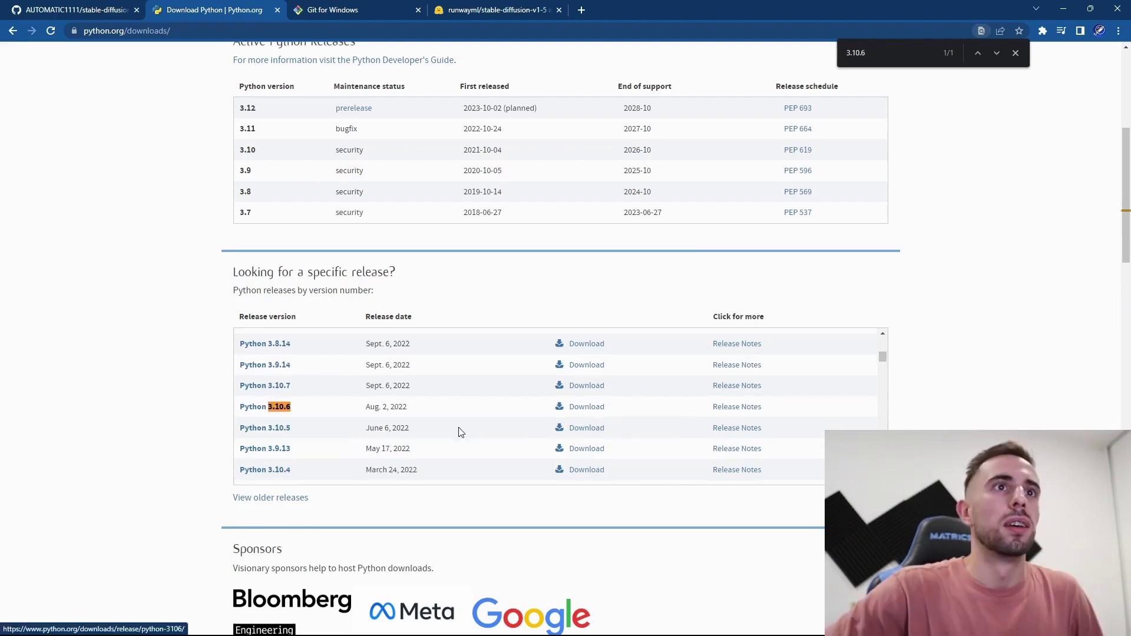
left_click(594, 411)
Download the Windows installer (64-bit) for Python 3.10.6 and open it
scroll(591, 318, "down", 15)
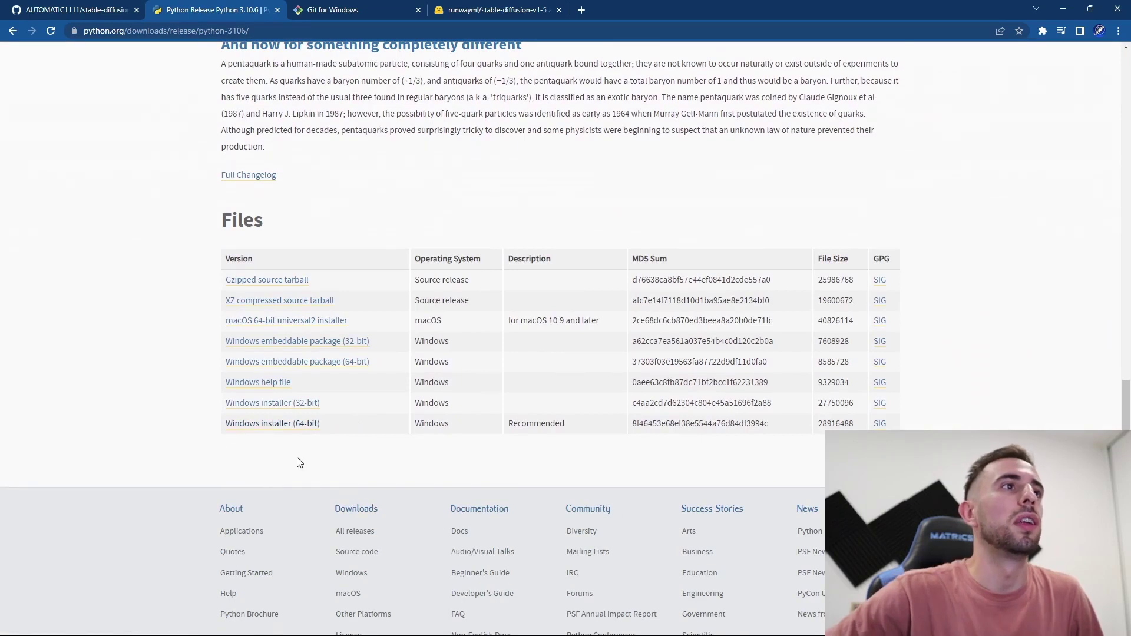
left_click(251, 426)
left_click(87, 622)
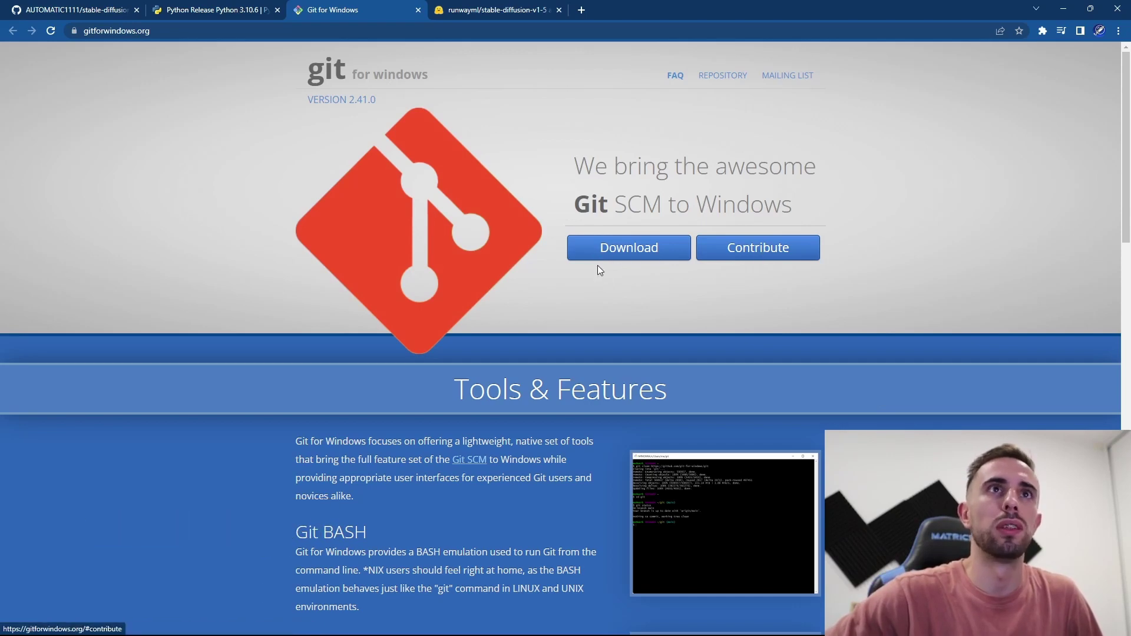
Download Git-2.41.0-64-bit.exe from the gitforwindows.org homepage
left_click(647, 254)
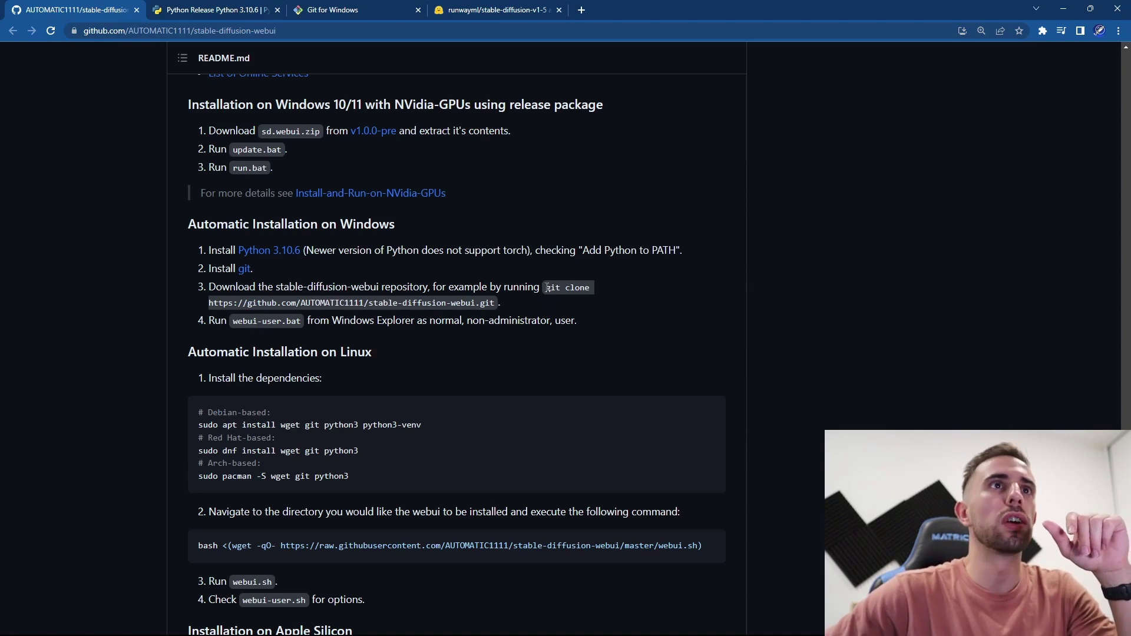
Copy the README's stable-diffusion-webui git clone command and open a new Command Prompt
left_click_drag(544, 288, 518, 302)
key("ctrl+c")
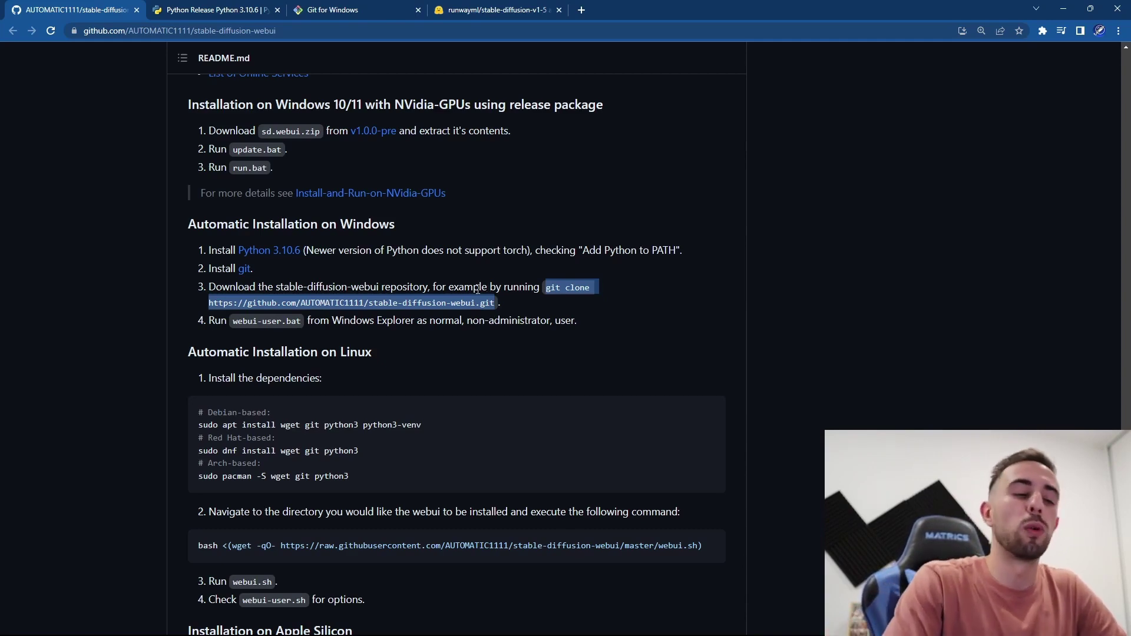
key("super")
type("cmd")
key("Return")
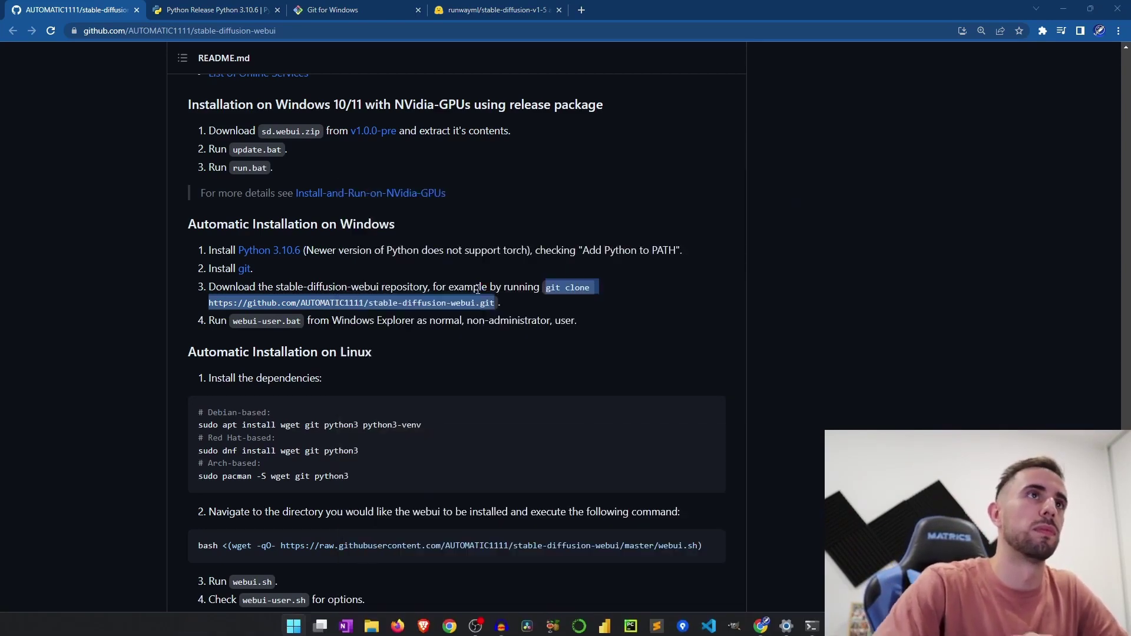
key("ctrl+v")
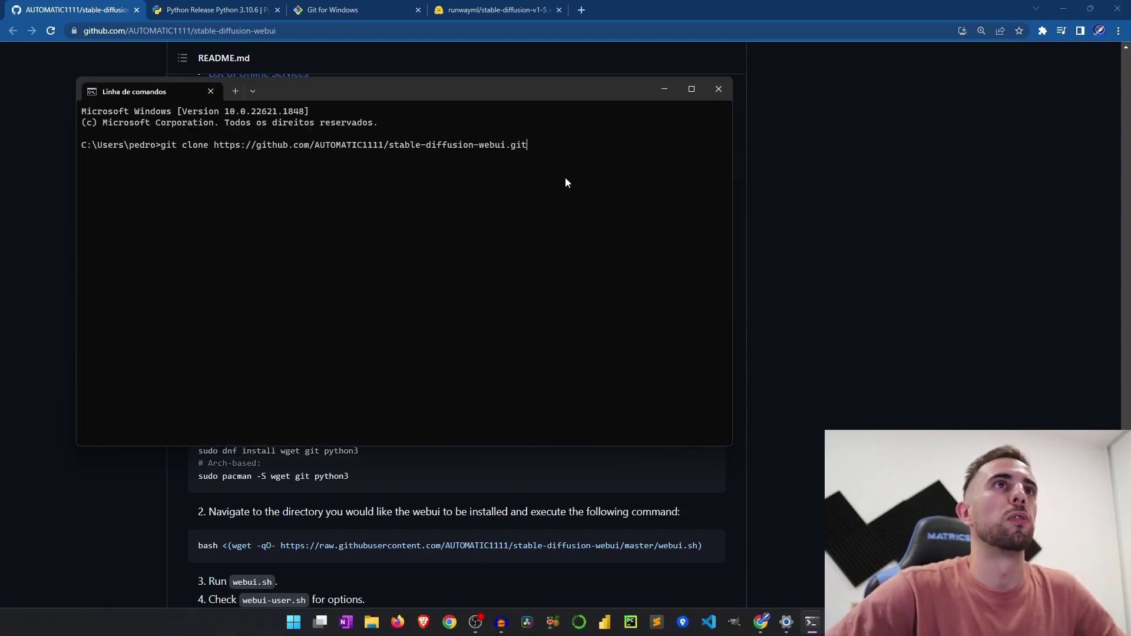
key("Return")
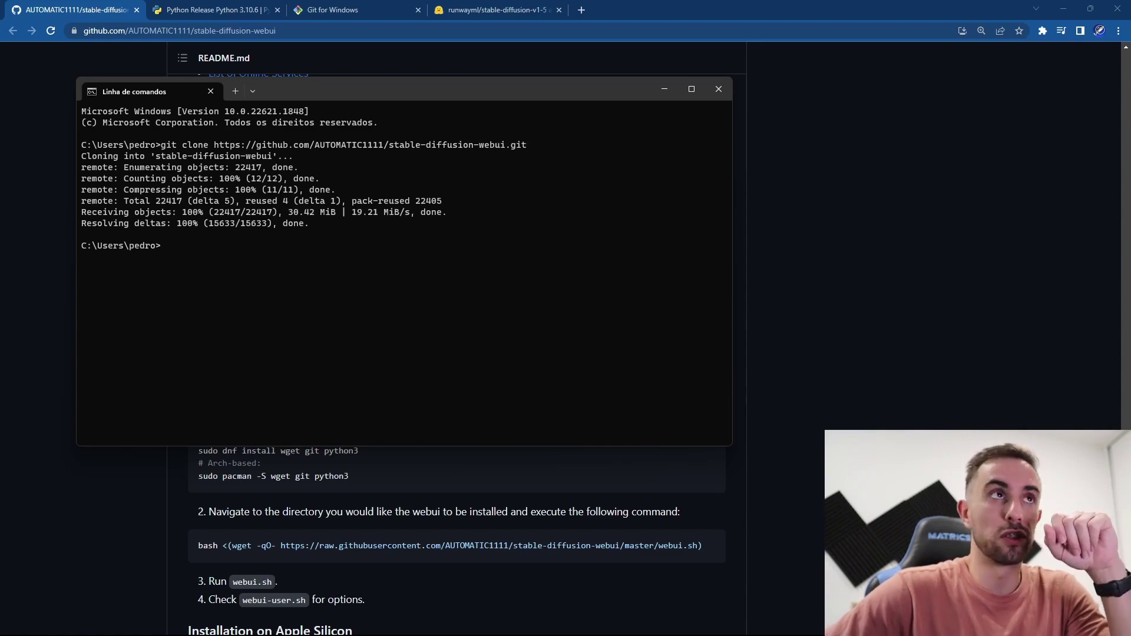
left_click_drag(1130, 180, 443, 103)
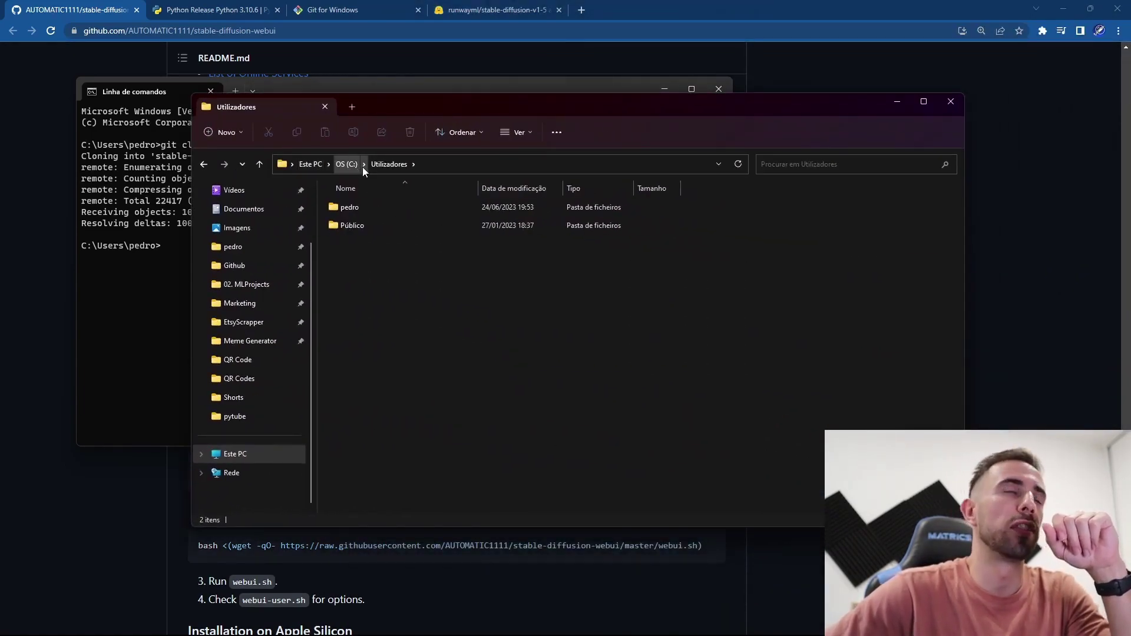
Open stable-diffusion-webui\models\Stable-diffusion in File Explorer, then return to the Hugging Face v1-5 page
double_click(373, 210)
left_click_drag(168, 248, 82, 243)
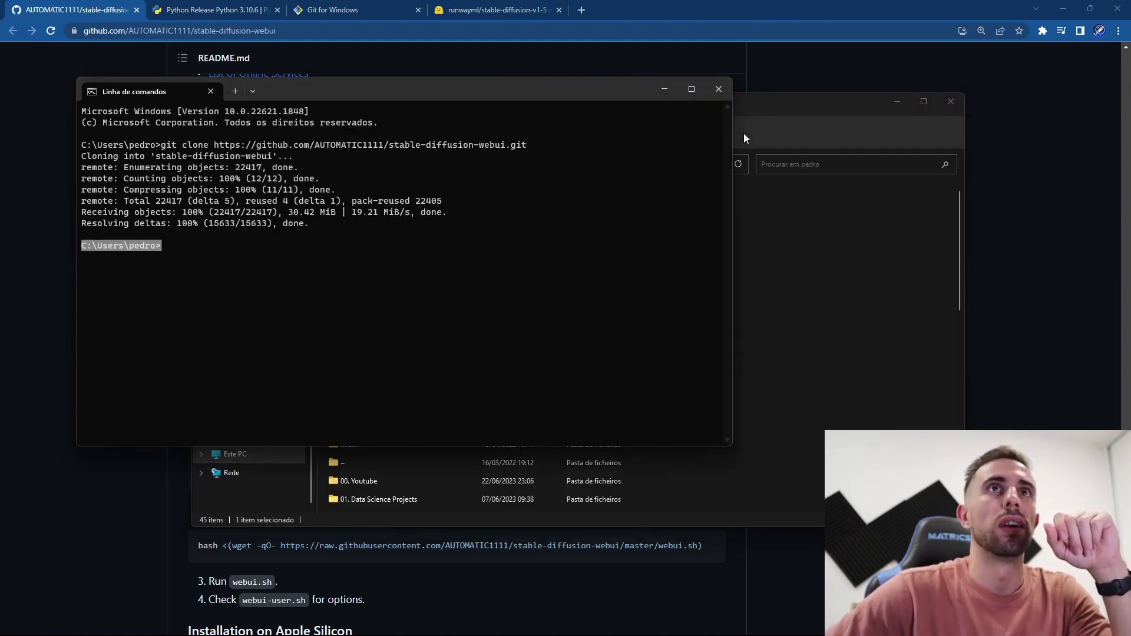
left_click(793, 110)
scroll(552, 292, "down", 3)
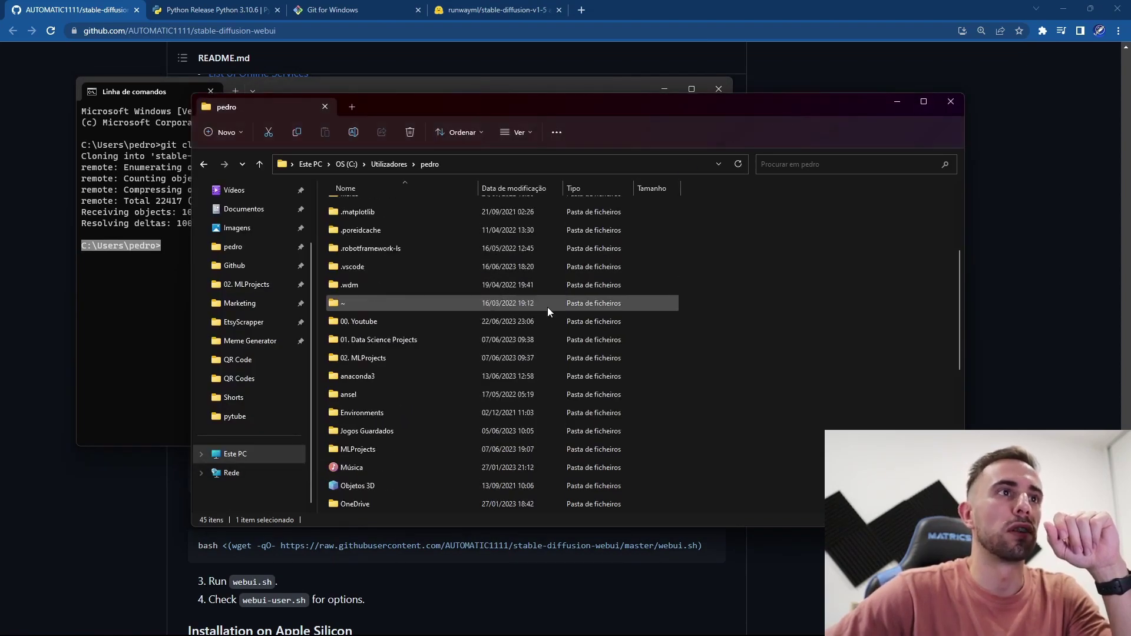
scroll(547, 309, "down", 5)
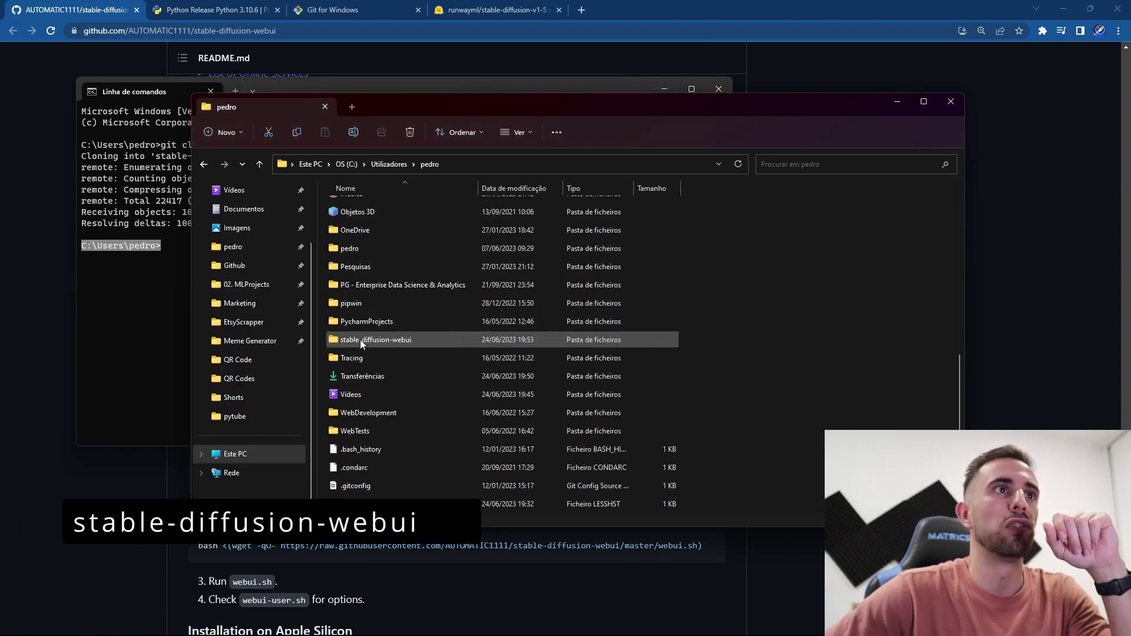
double_click(361, 346)
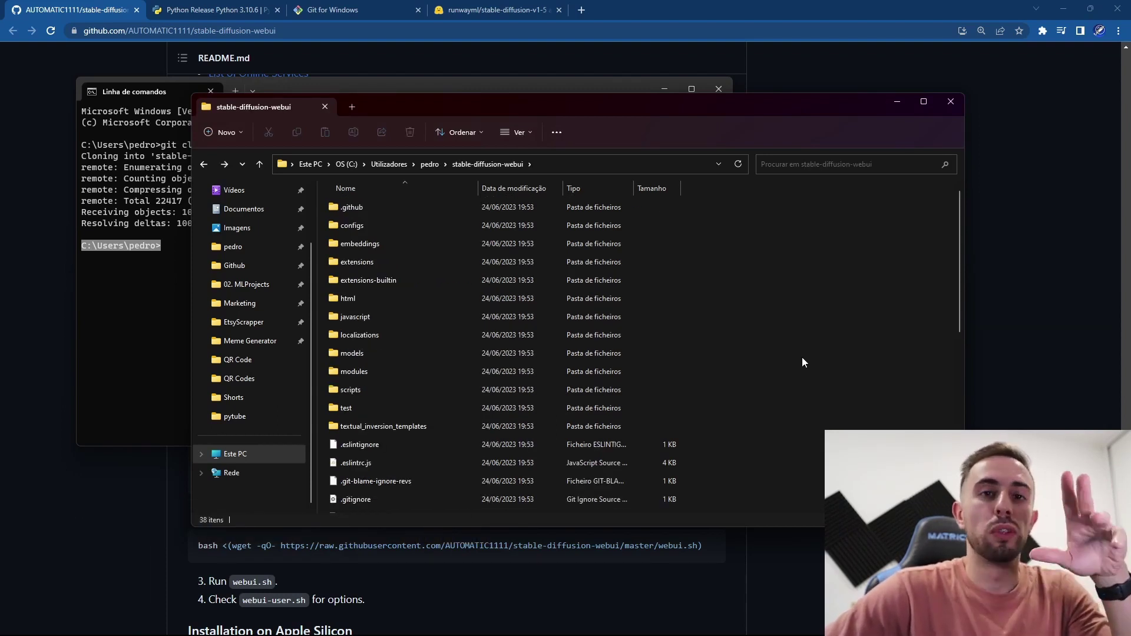
double_click(387, 352)
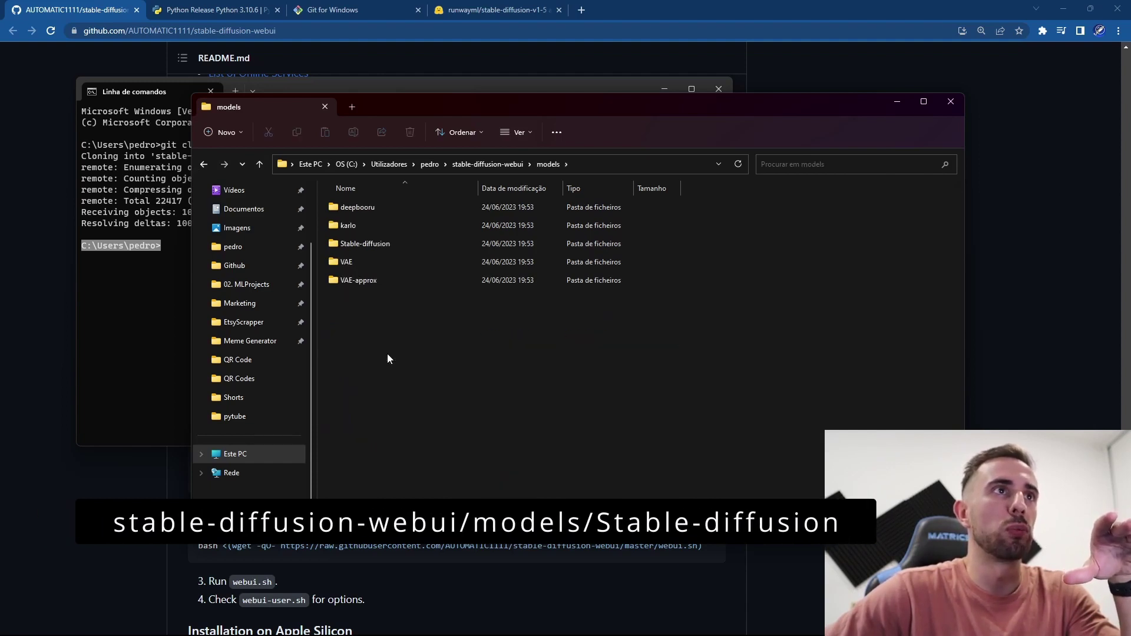
double_click(373, 246)
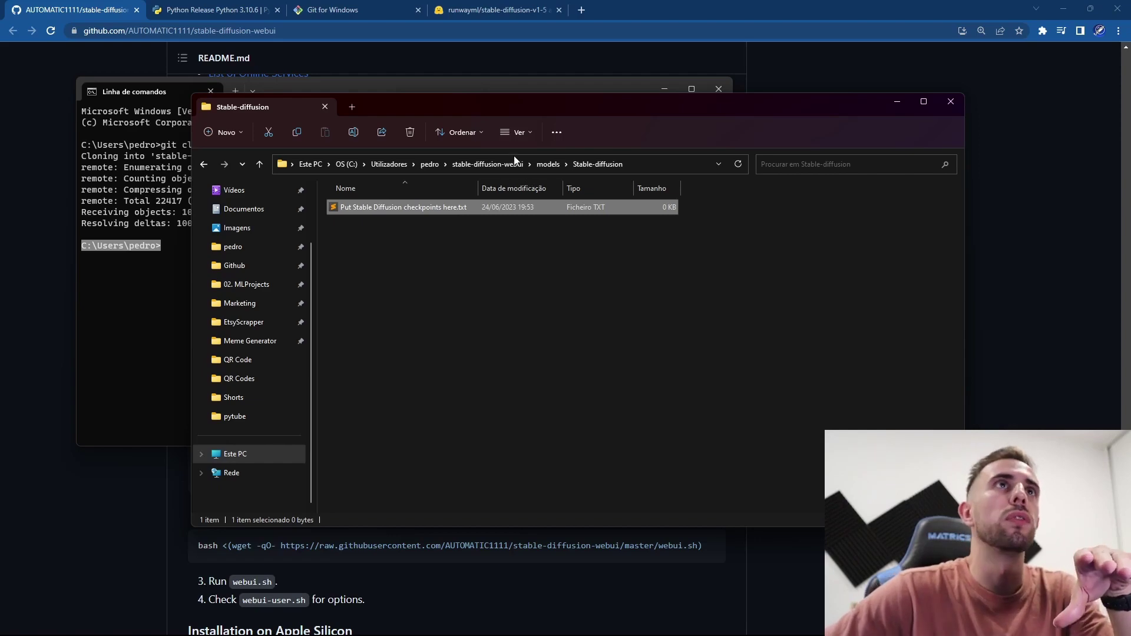
left_click(459, 8)
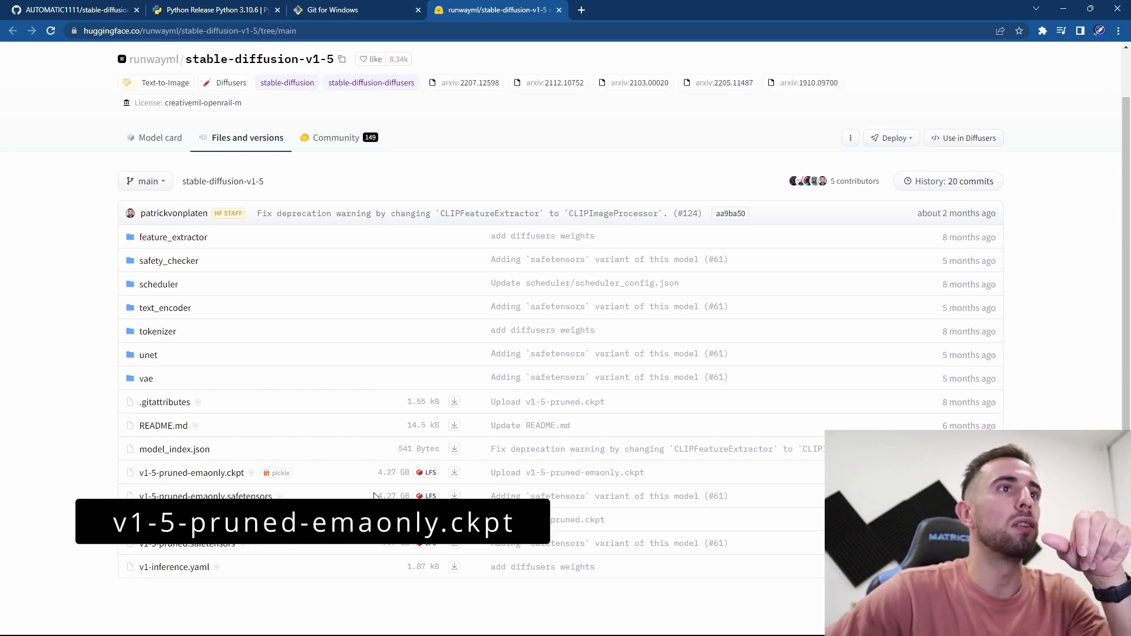
Download v1-5-pruned-emaonly.ckpt rather than the larger v1-5-pruned.ckpt
left_click_drag(303, 481, 139, 480)
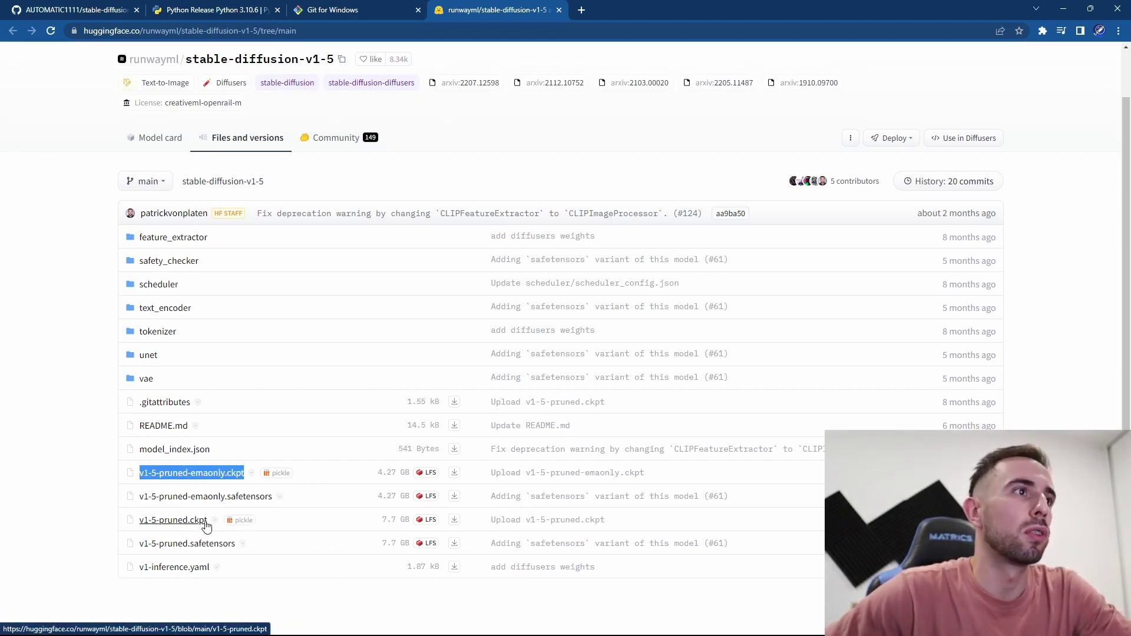
left_click_drag(212, 522, 141, 521)
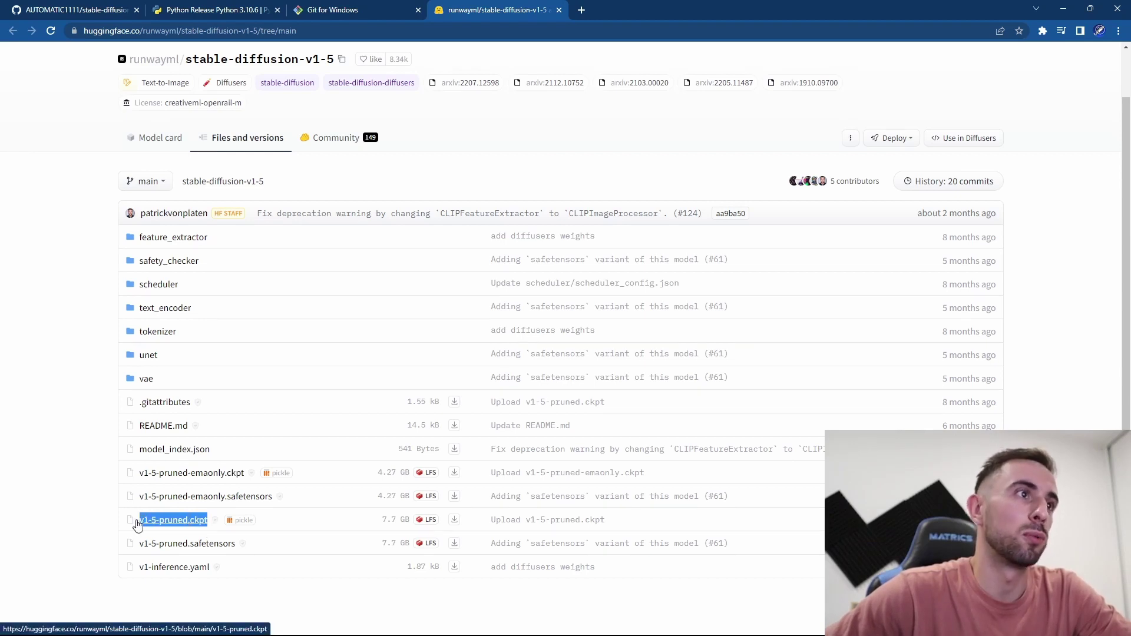
left_click(321, 479)
left_click_drag(321, 479, 148, 474)
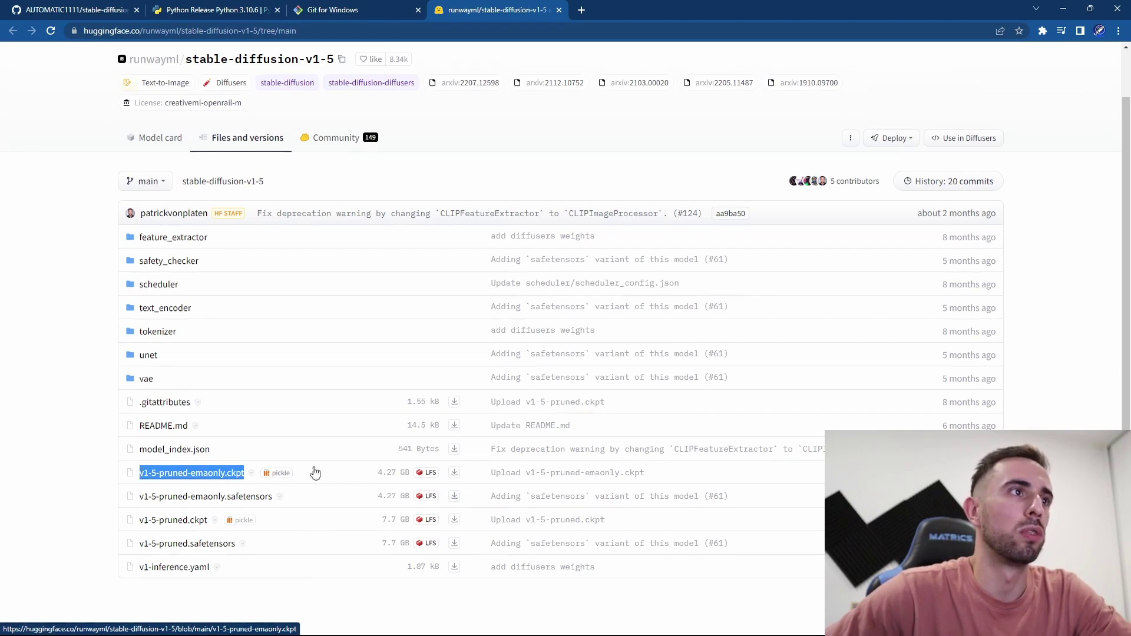
left_click(455, 475)
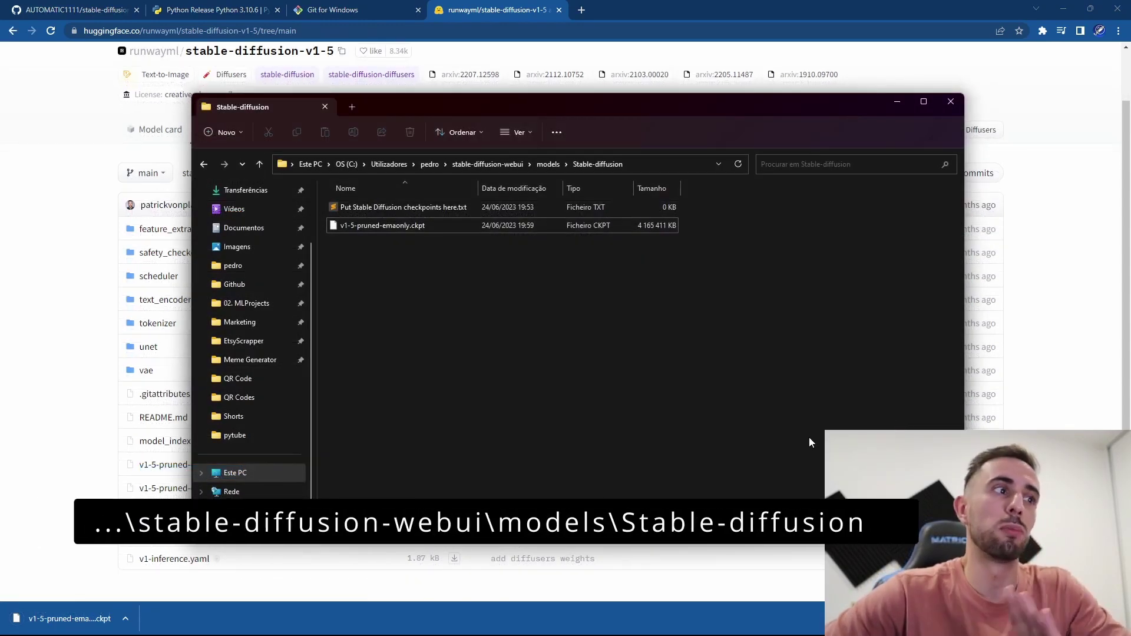
Confirm the checkpoint is in Stable-diffusion and go back to the stable-diffusion-webui folder
left_click_drag(722, 247, 338, 219)
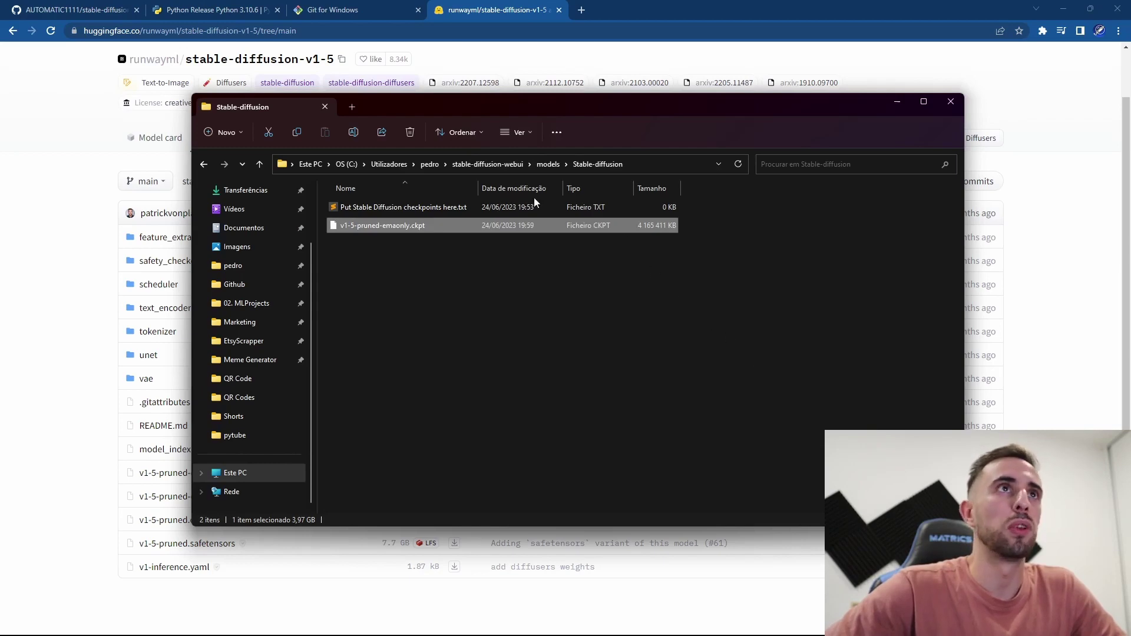
left_click(483, 167)
scroll(460, 275, "down", 6)
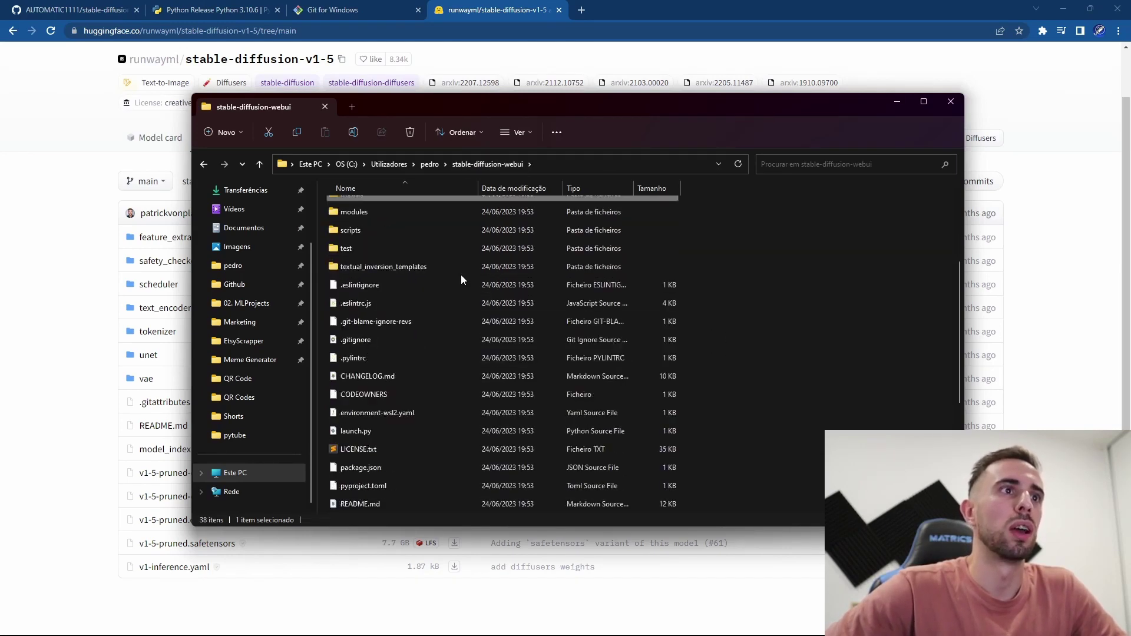
scroll(460, 274, "down", 1)
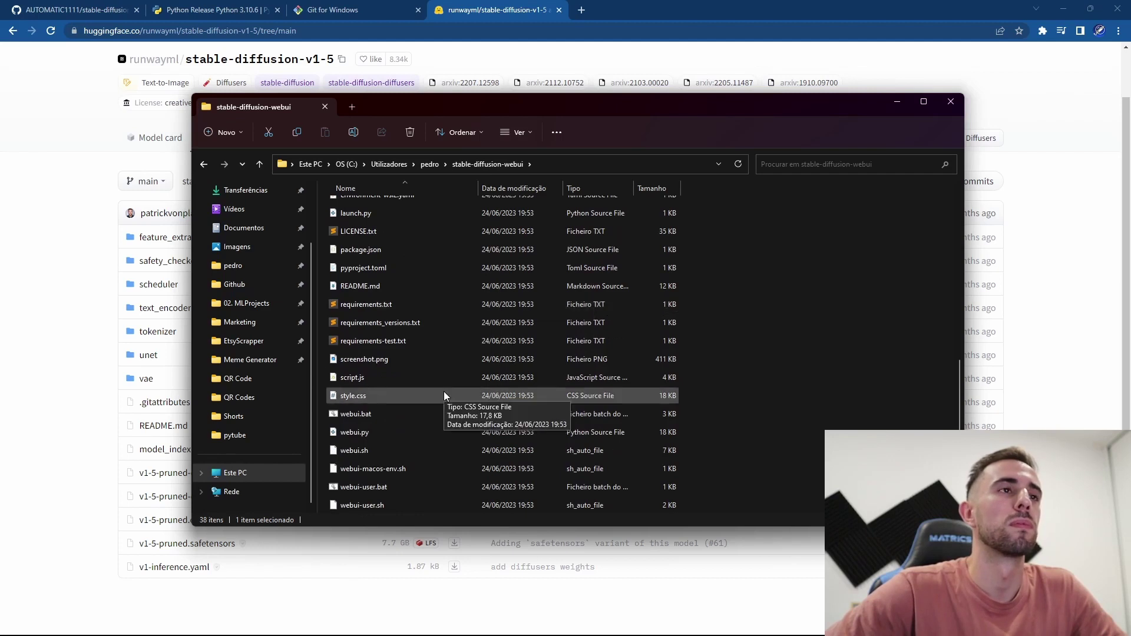
Open webui-user.bat in Notepad via Mostrar mais opções > Editar
left_click(416, 486)
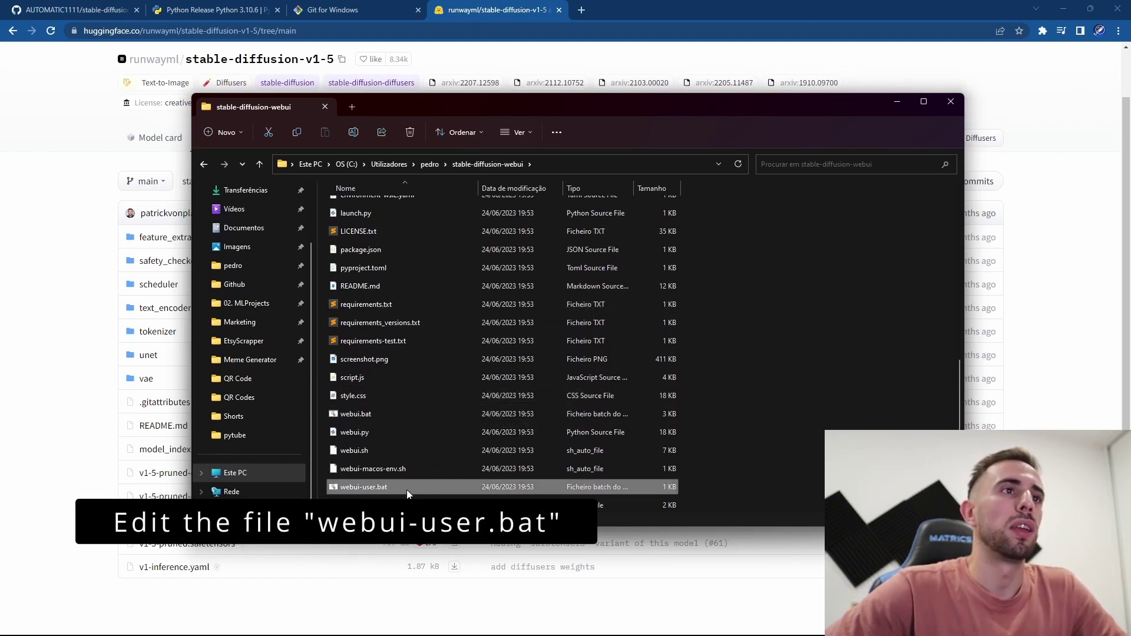
right_click(394, 485)
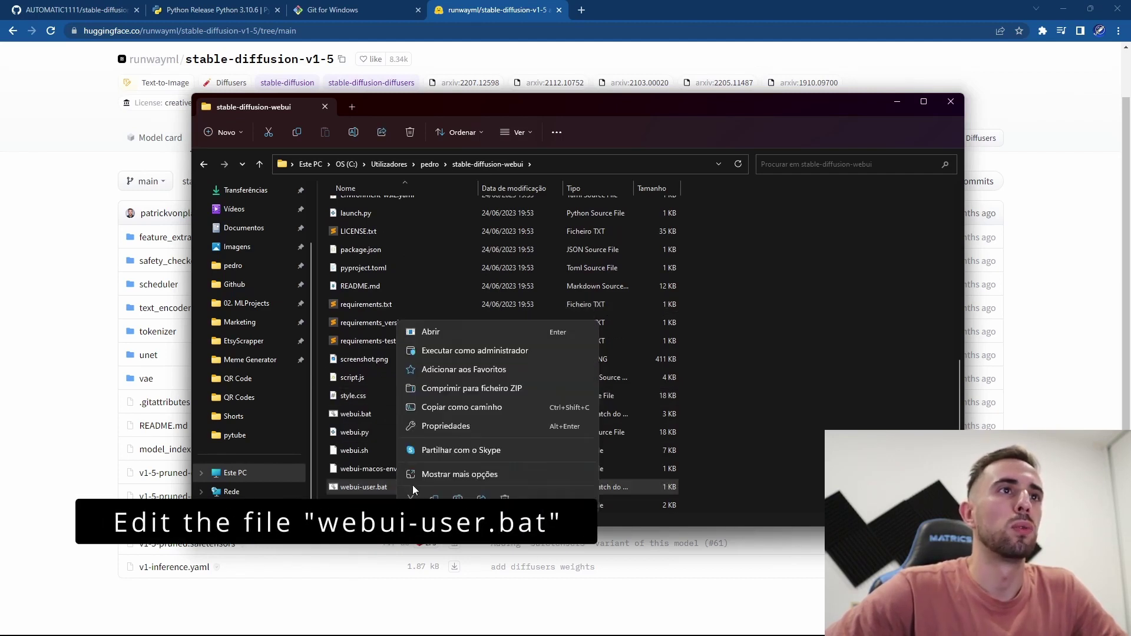
left_click(454, 476)
left_click(507, 173)
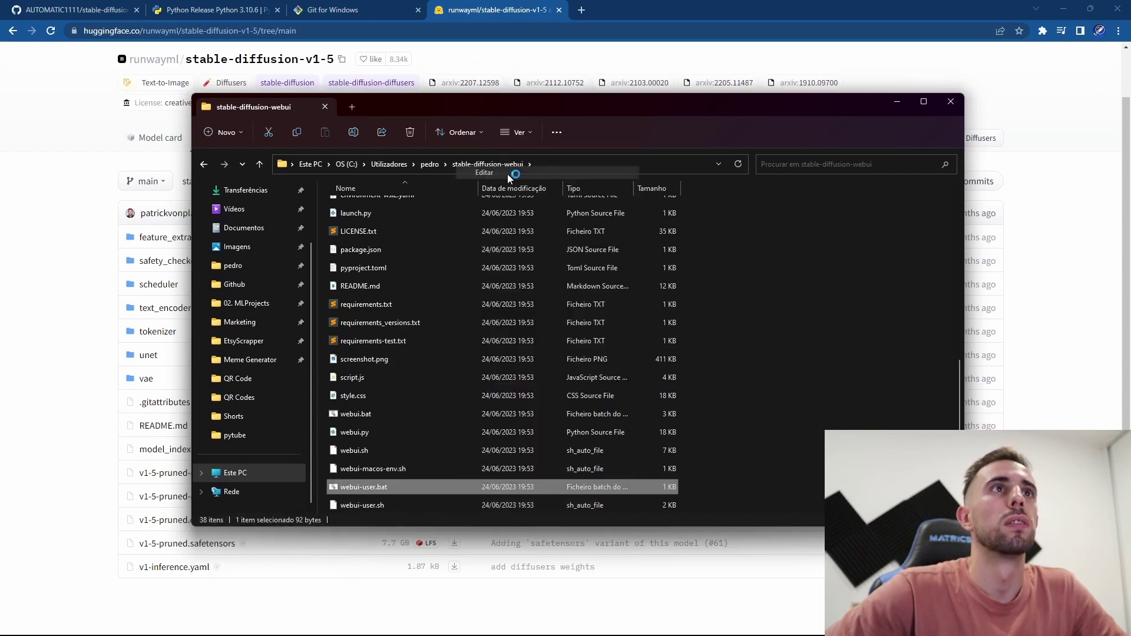
Reposition the webui-user.bat Notepad window and bring up Windows search
left_click_drag(324, 28, 569, 139)
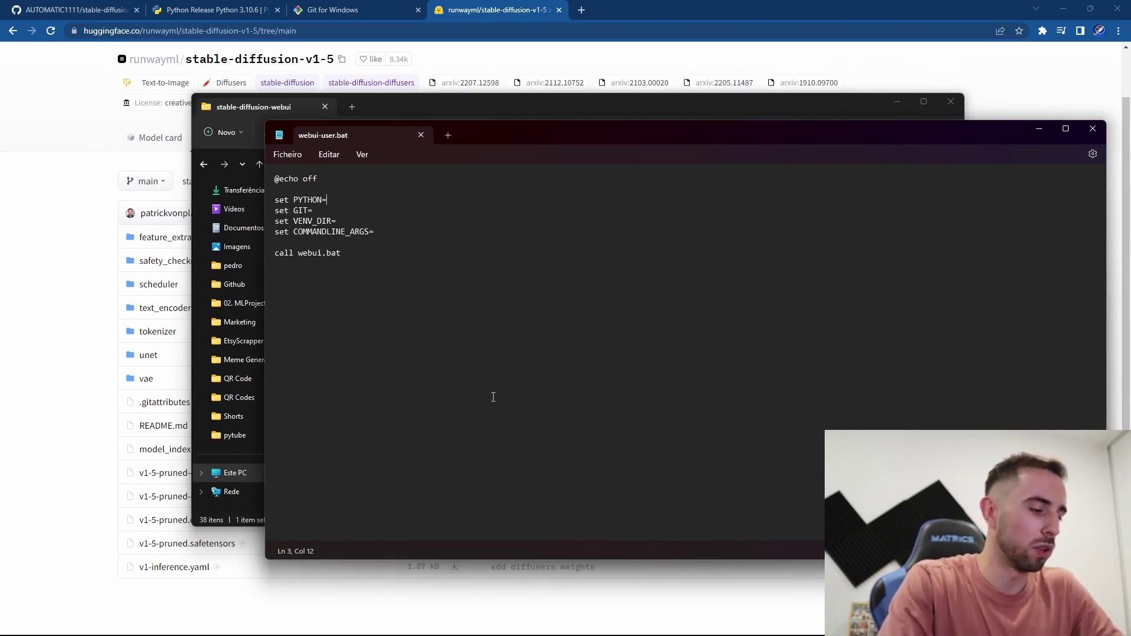
key("super")
Search 'python' in Start and open the file location of the Python 3.10 (64-bit) shortcut
type("python")
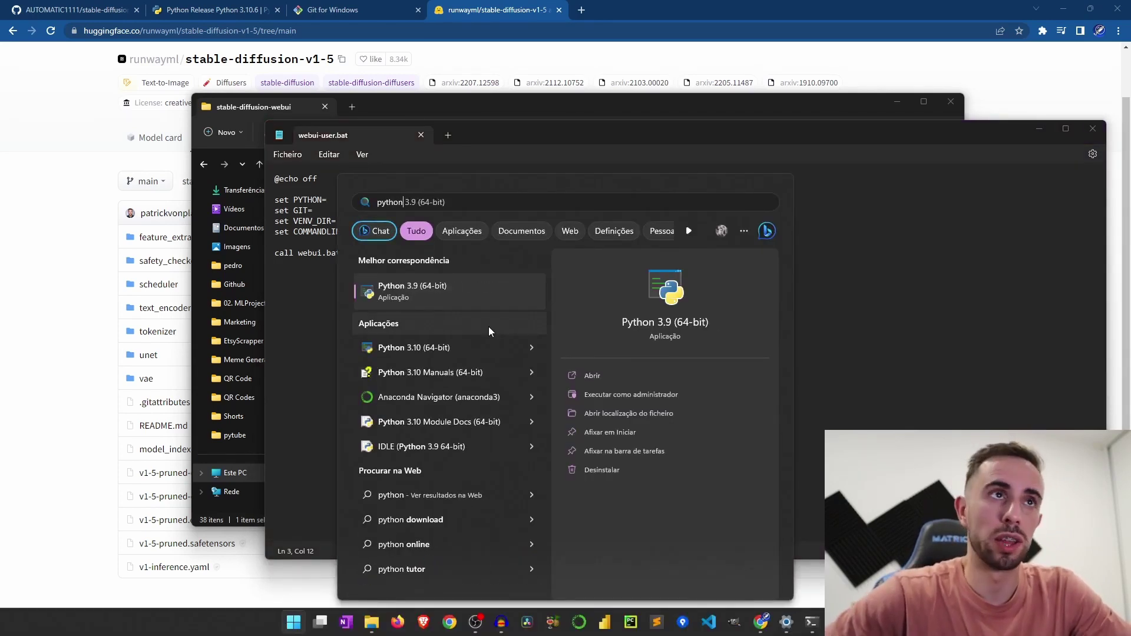
right_click(475, 353)
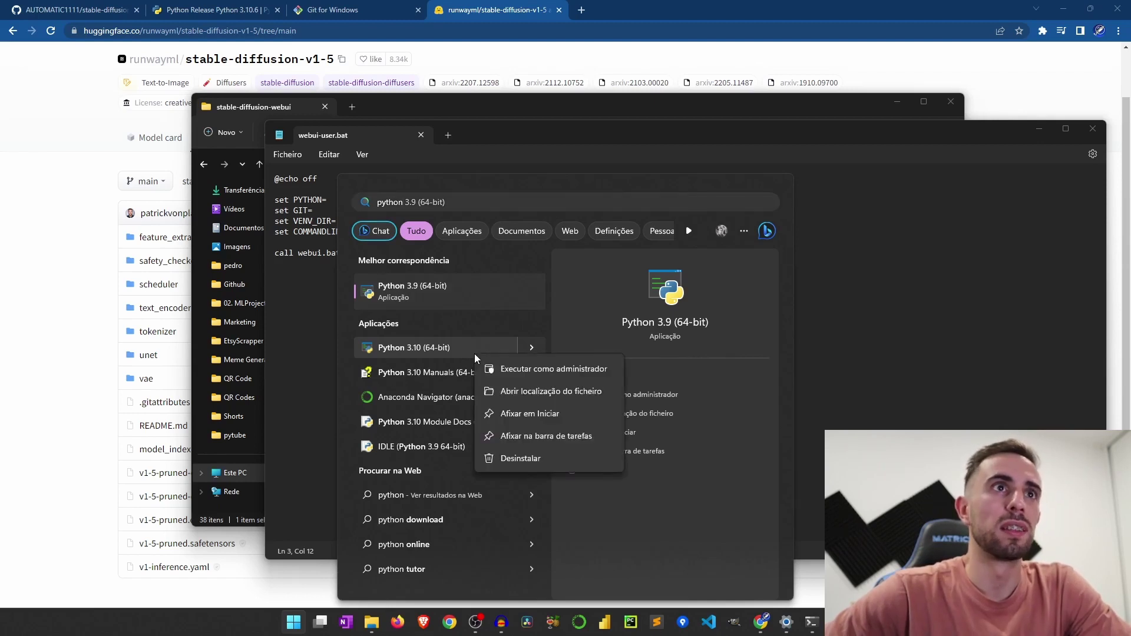
left_click(517, 387)
left_click_drag(524, 10, 746, 160)
scroll(462, 297, "up", 5, "ctrl")
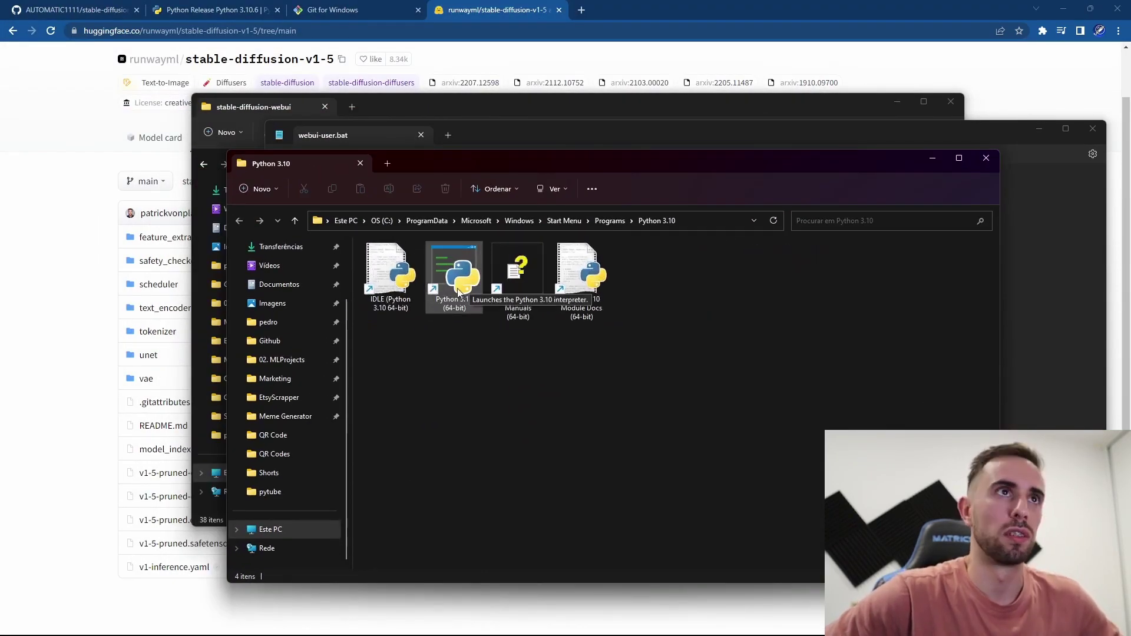
Open the C:\Python310 install folder from the Python 3.10 (64-bit) shortcut's file location
left_click(452, 294)
right_click(452, 294)
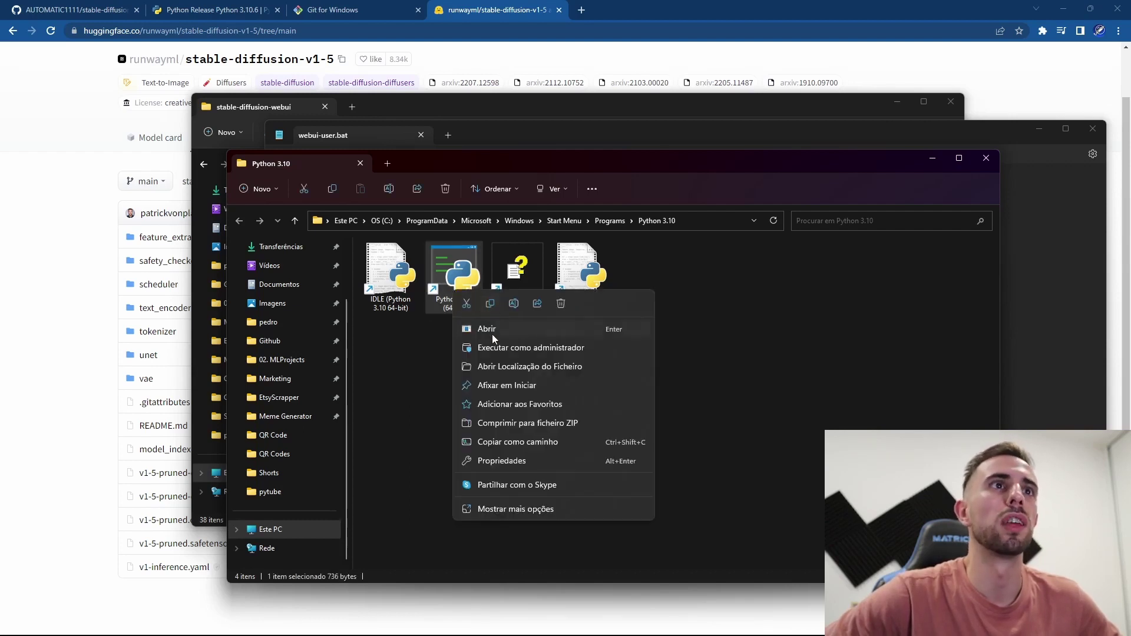
left_click(506, 366)
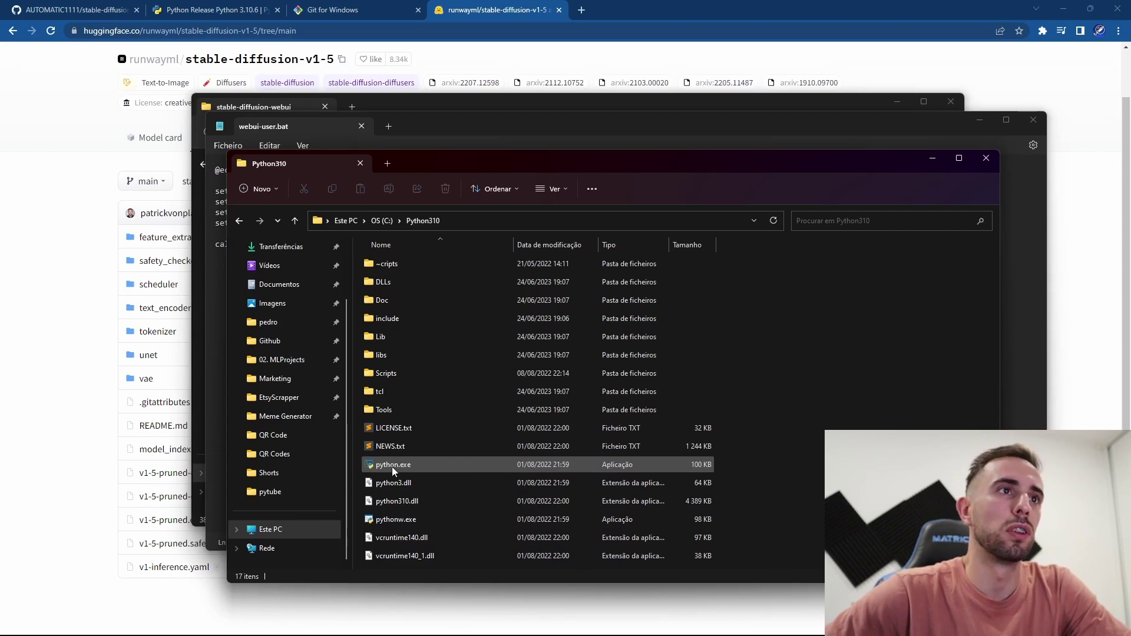
Copy python.exe's full path with Copiar como caminho
left_click(417, 465)
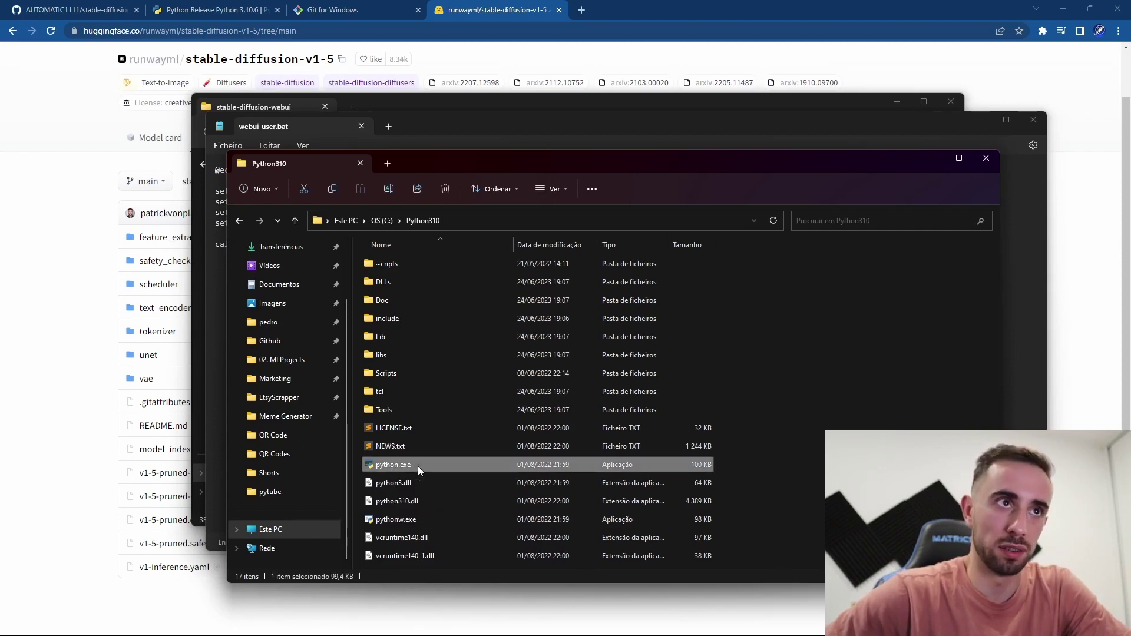
right_click(418, 465)
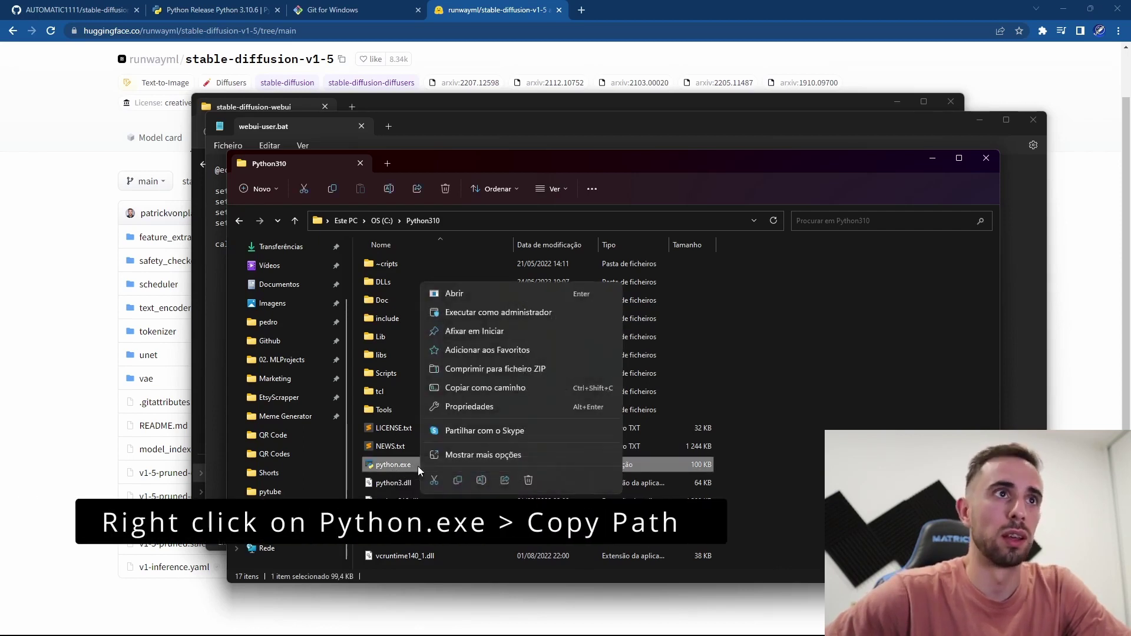
left_click(460, 387)
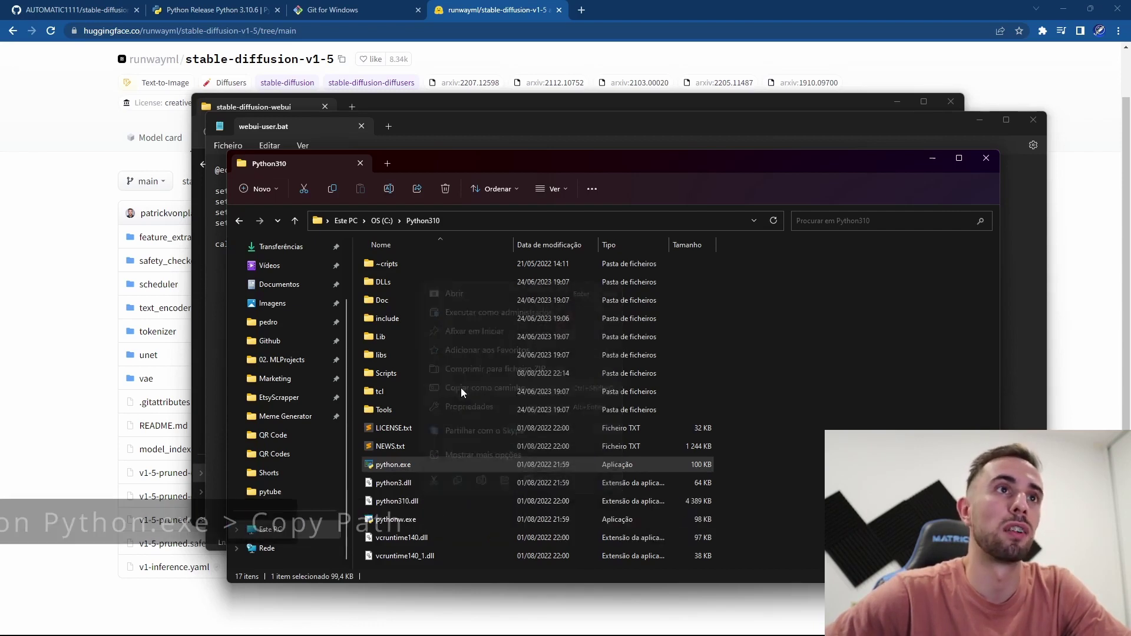
Set PYTHON= to C:\Python310\python.exe, add 'git pull' before call webui.bat, and close Notepad
left_click(455, 129)
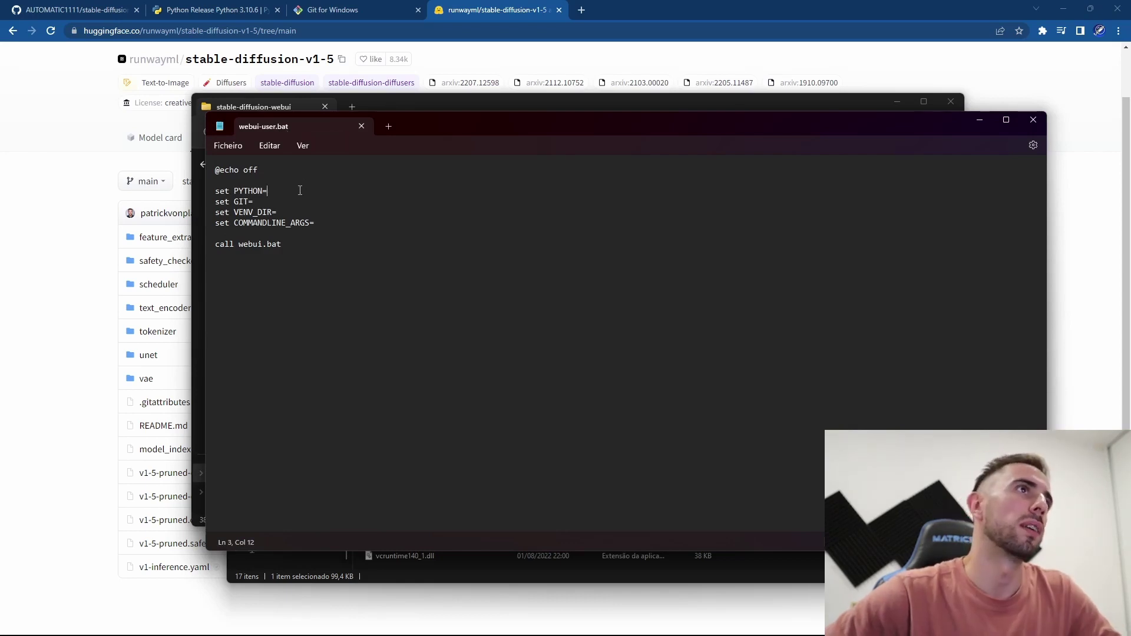
type("\"C:\\Python310\\python.exe\"")
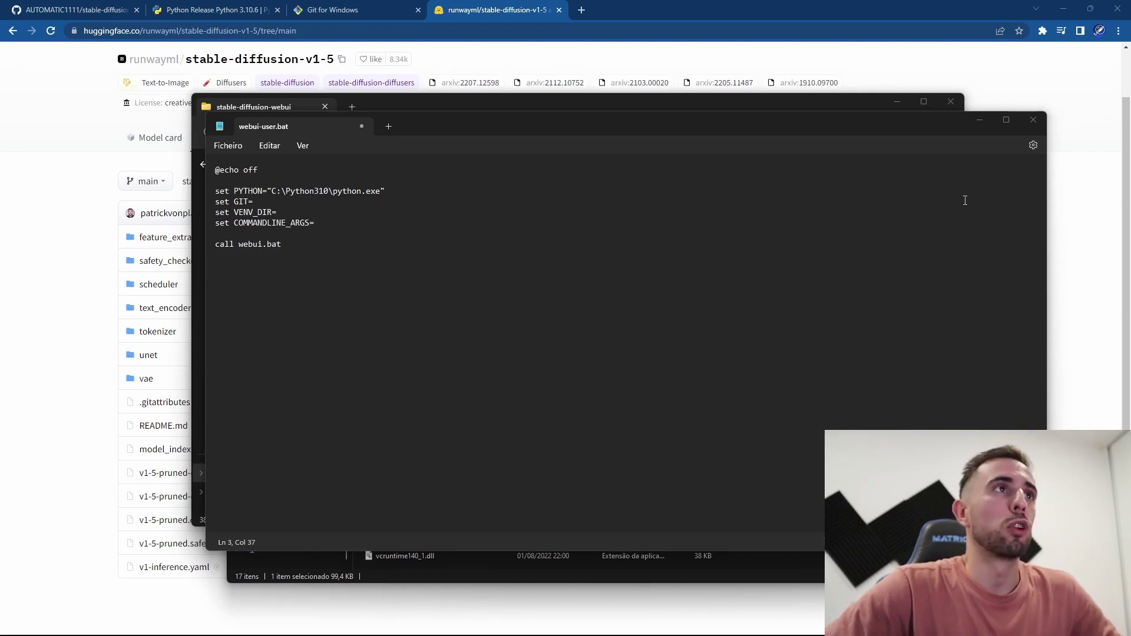
left_click(393, 232)
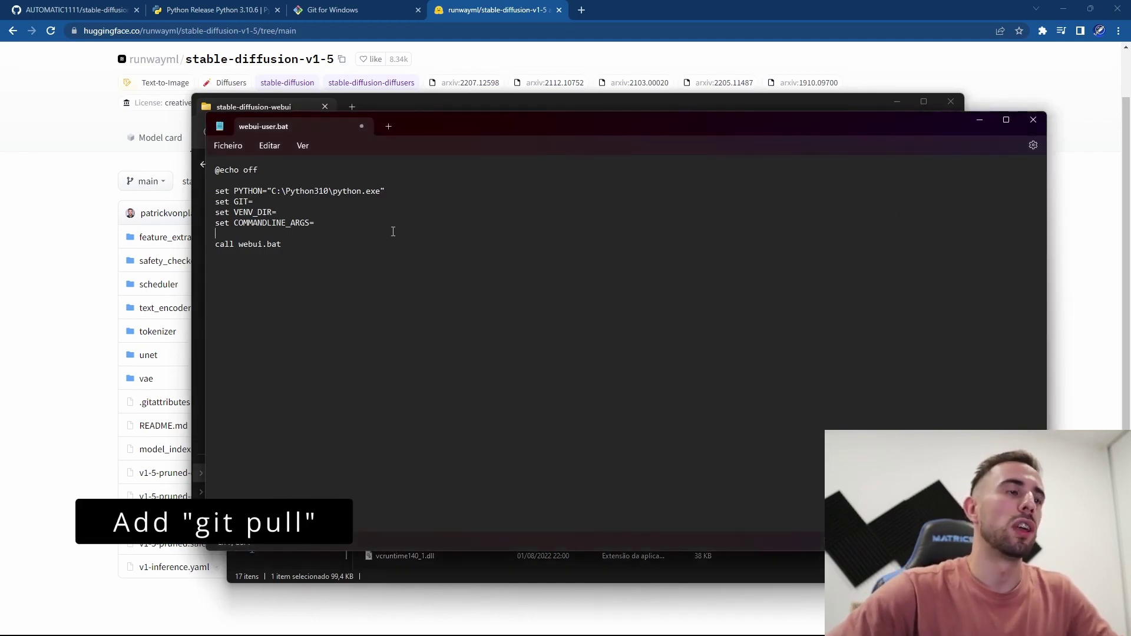
type("git ")
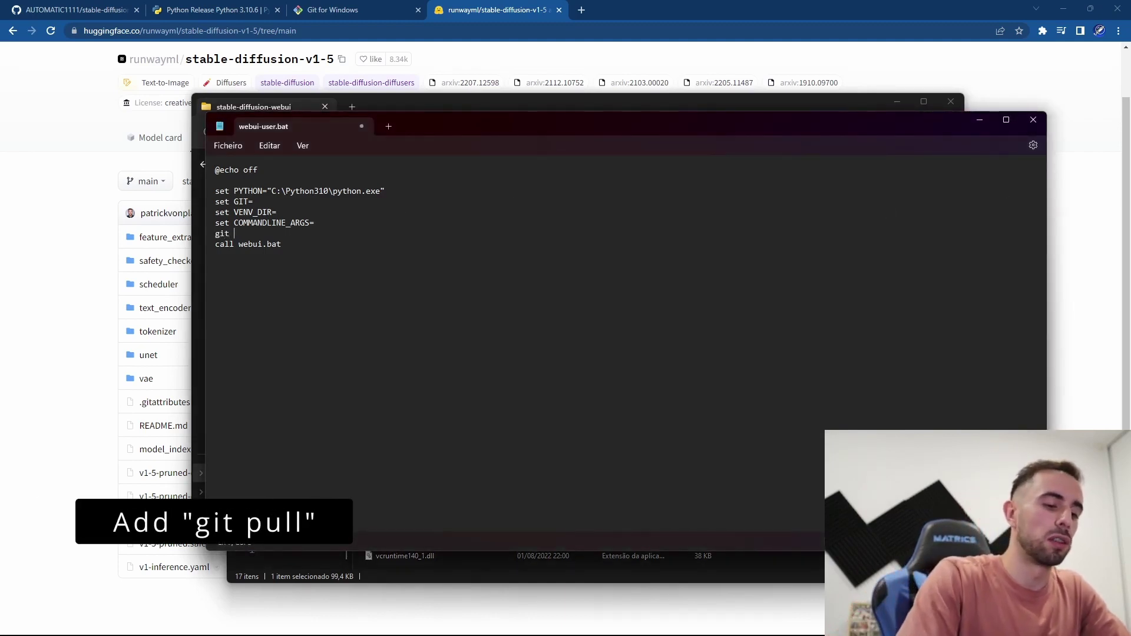
type("pull")
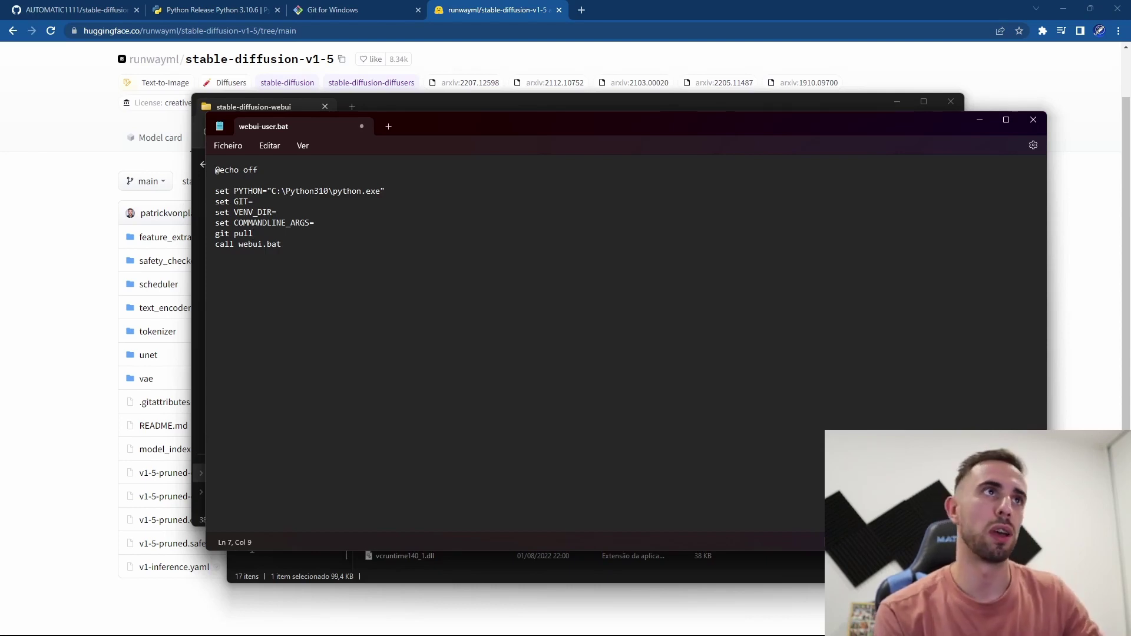
left_click(1033, 120)
left_click(530, 369)
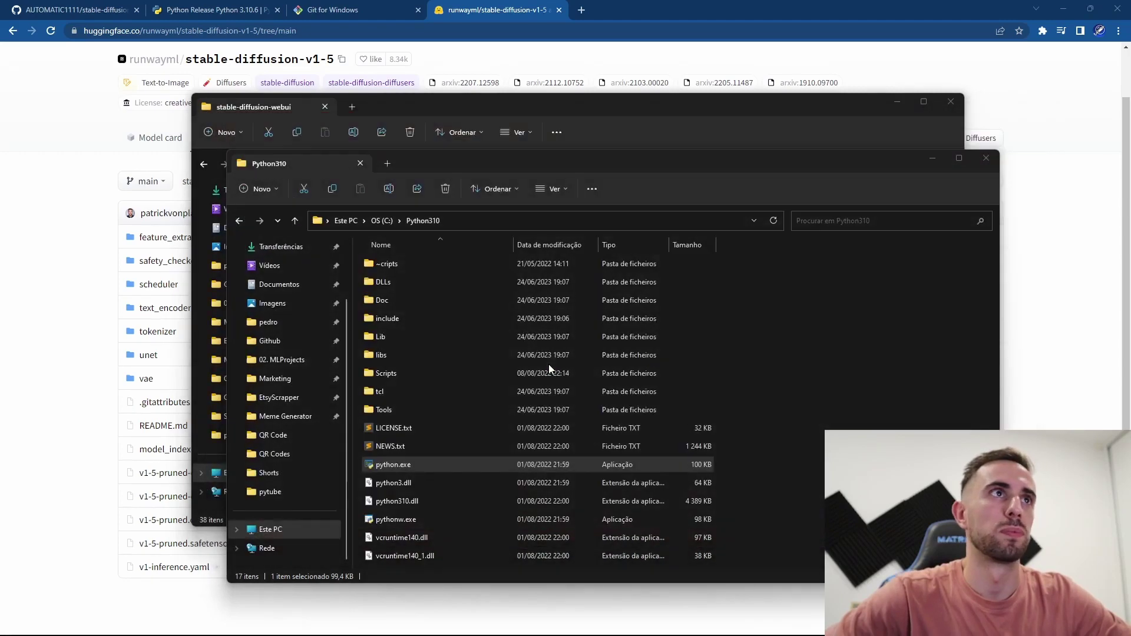
left_click(983, 165)
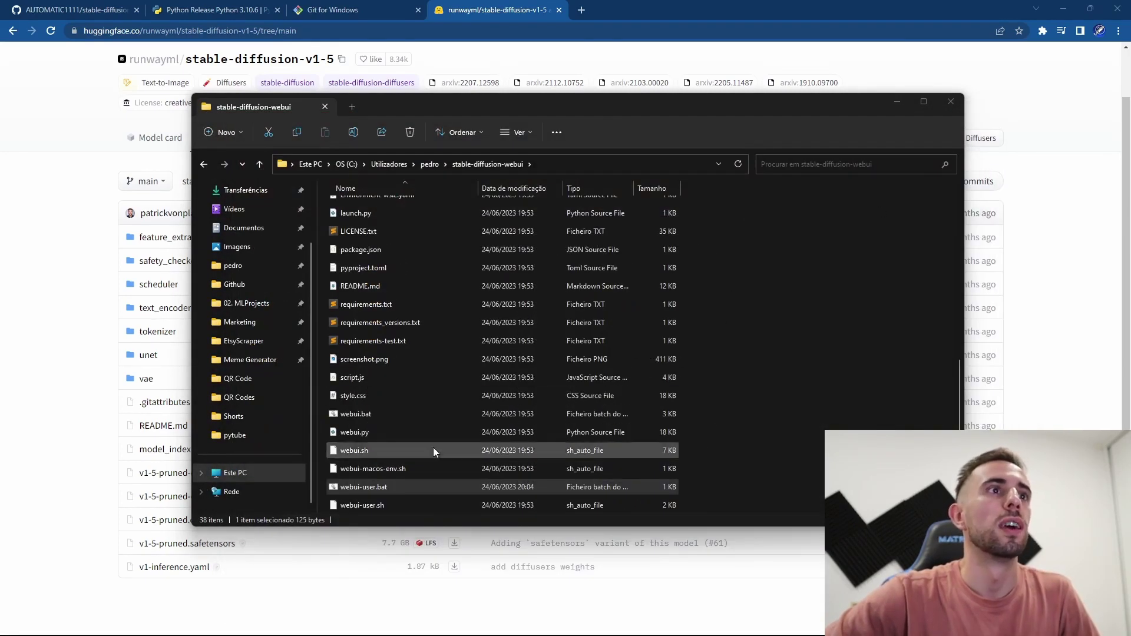
left_click(371, 481)
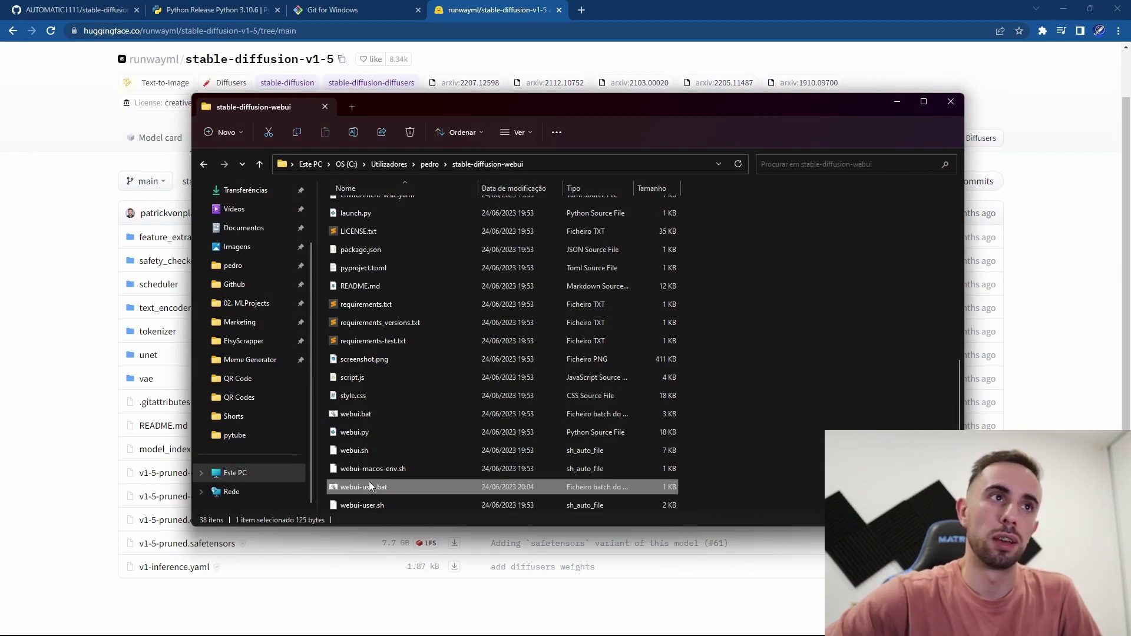
double_click(369, 481)
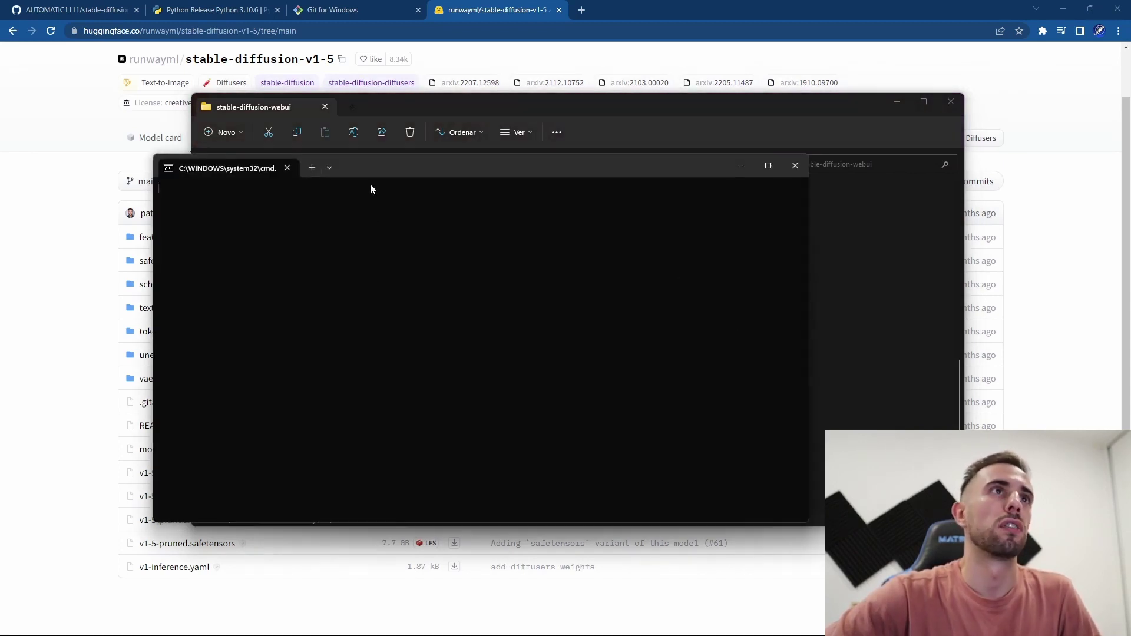
left_click_drag(377, 172, 471, 175)
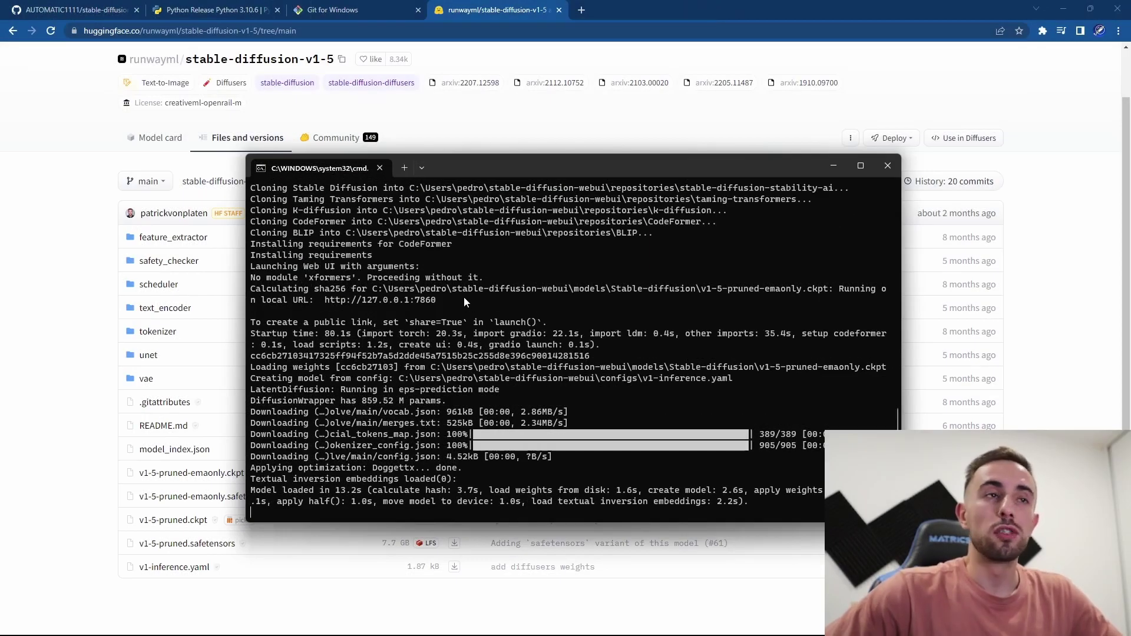
left_click_drag(441, 302, 323, 300)
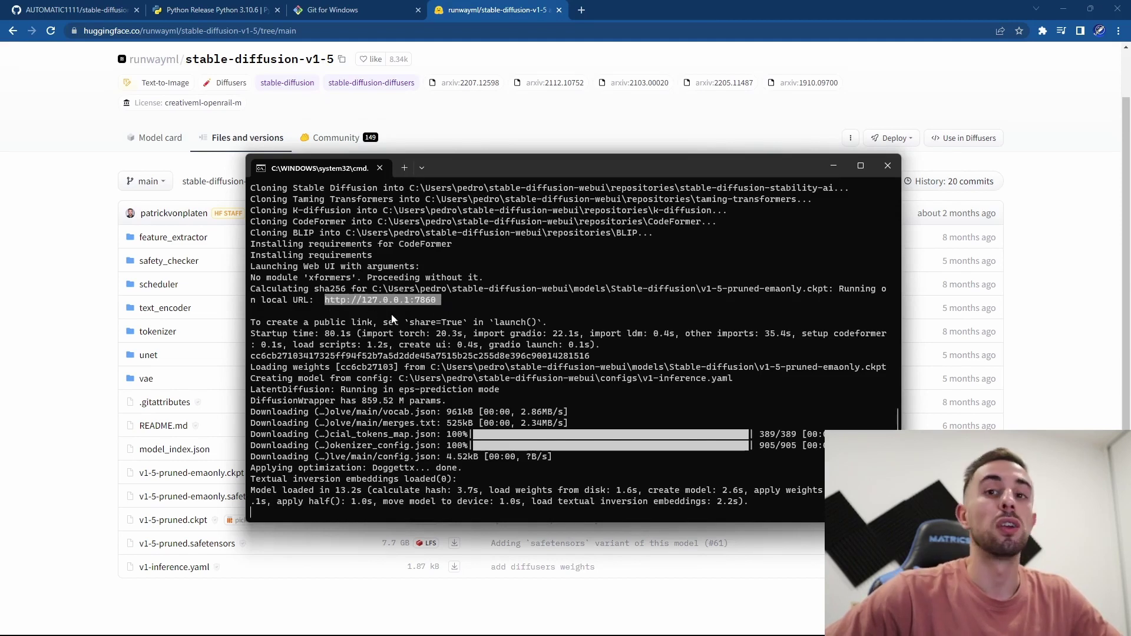
key("ctrl+c")
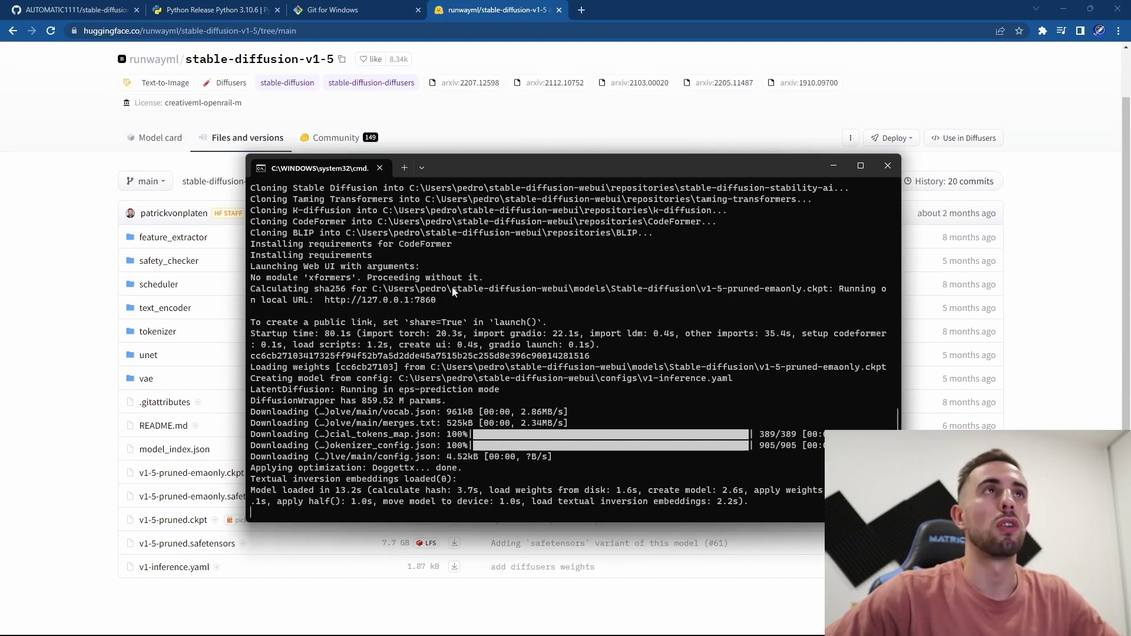
Load the web UI at 127.0.0.1:7860 in a new Chrome tab
left_click(582, 17)
key("ctrl+v")
key("Return")
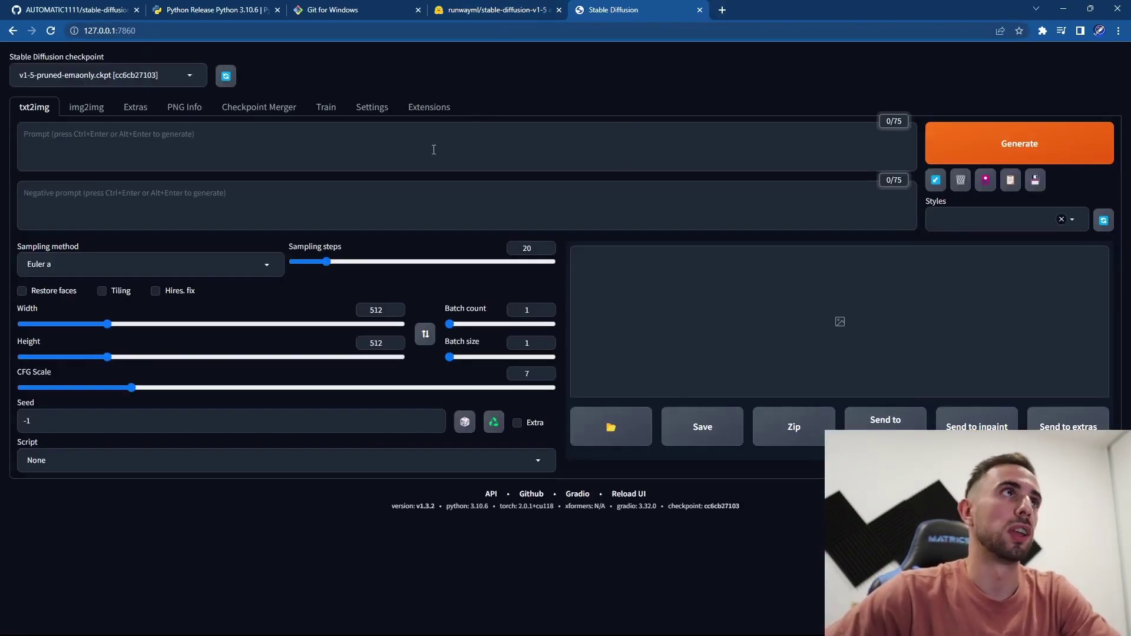
key("alt+Tab")
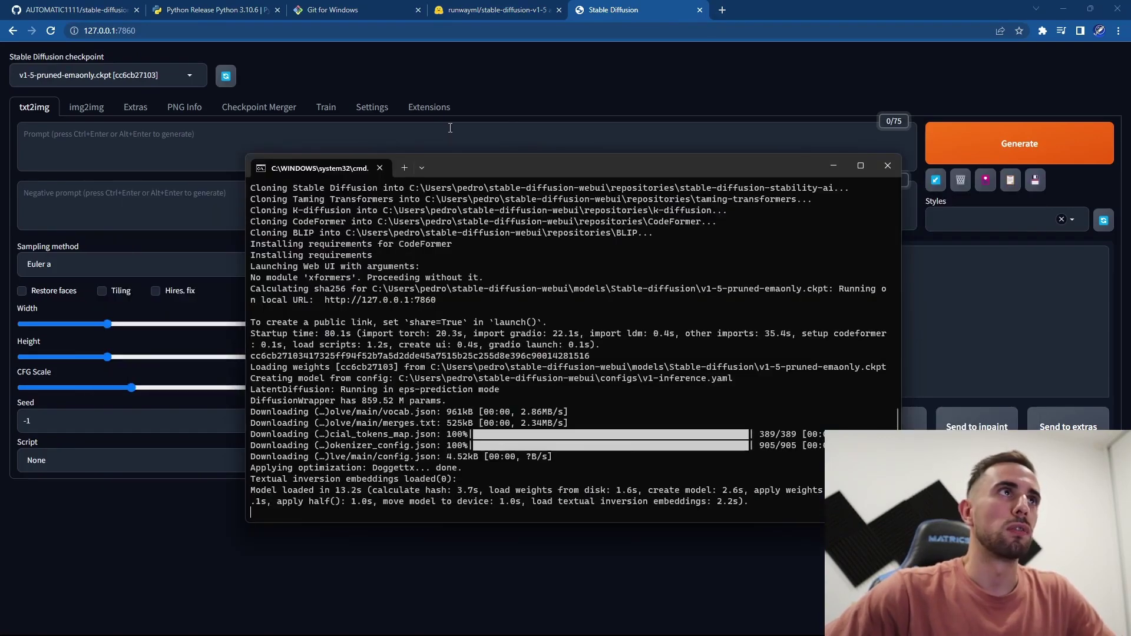
mouse_move(722, 162)
left_mouse_down()
mouse_move(747, 151)
mouse_move(732, 181)
left_mouse_up()
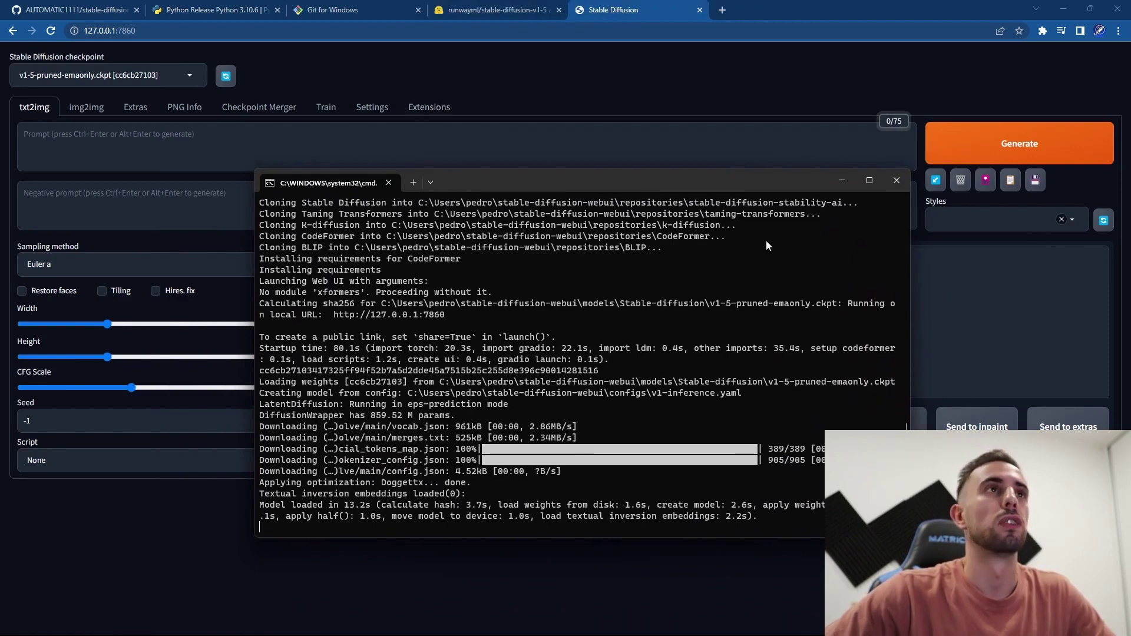
left_click(612, 11)
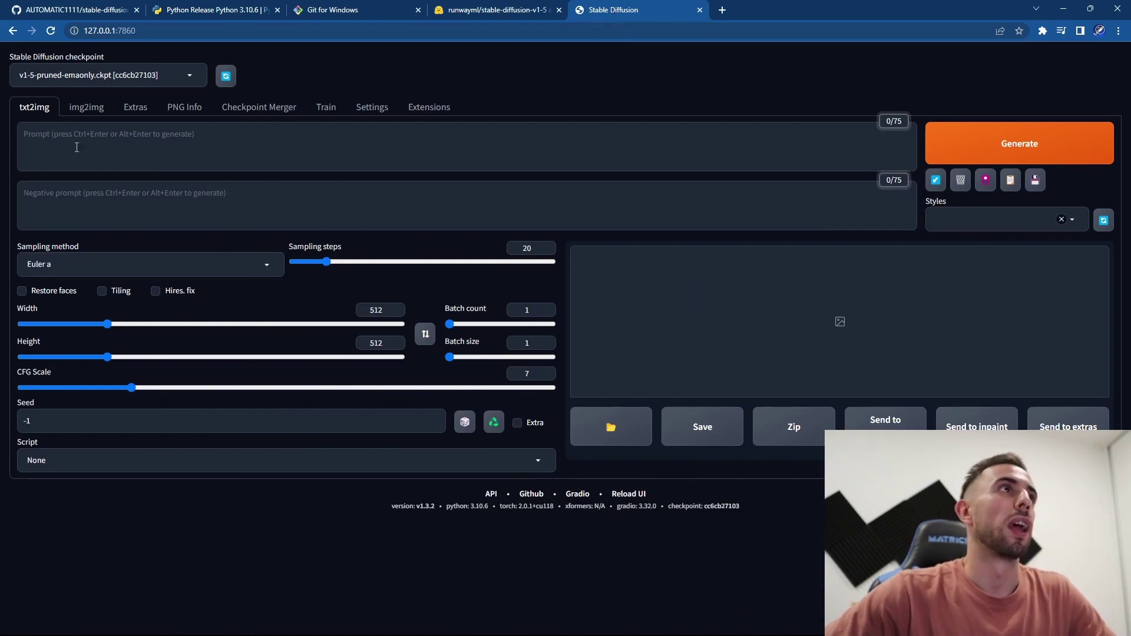
Select the v1-5-pruned-emaonly.ckpt checkpoint and view the Extensions page
left_click(197, 81)
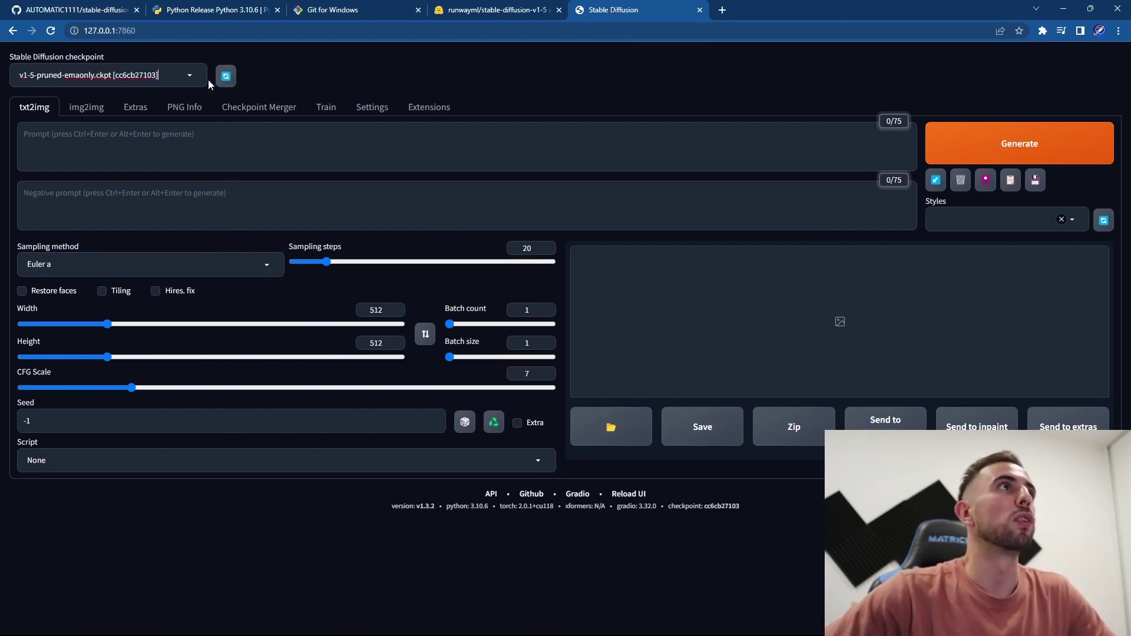
left_click(137, 73)
left_click(192, 80)
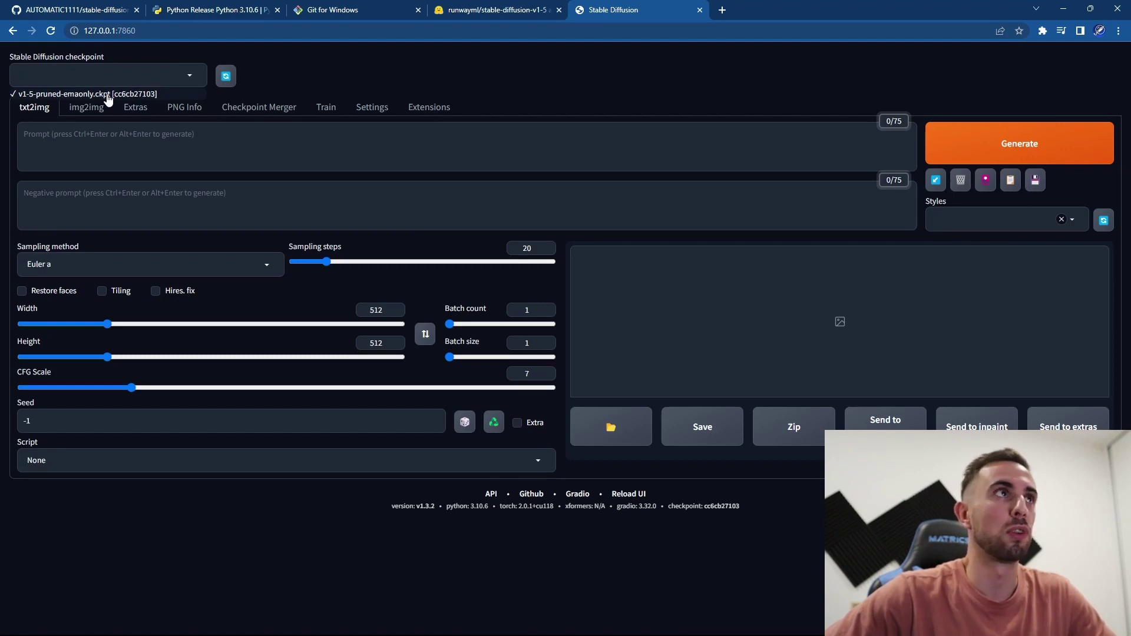
left_click(108, 96)
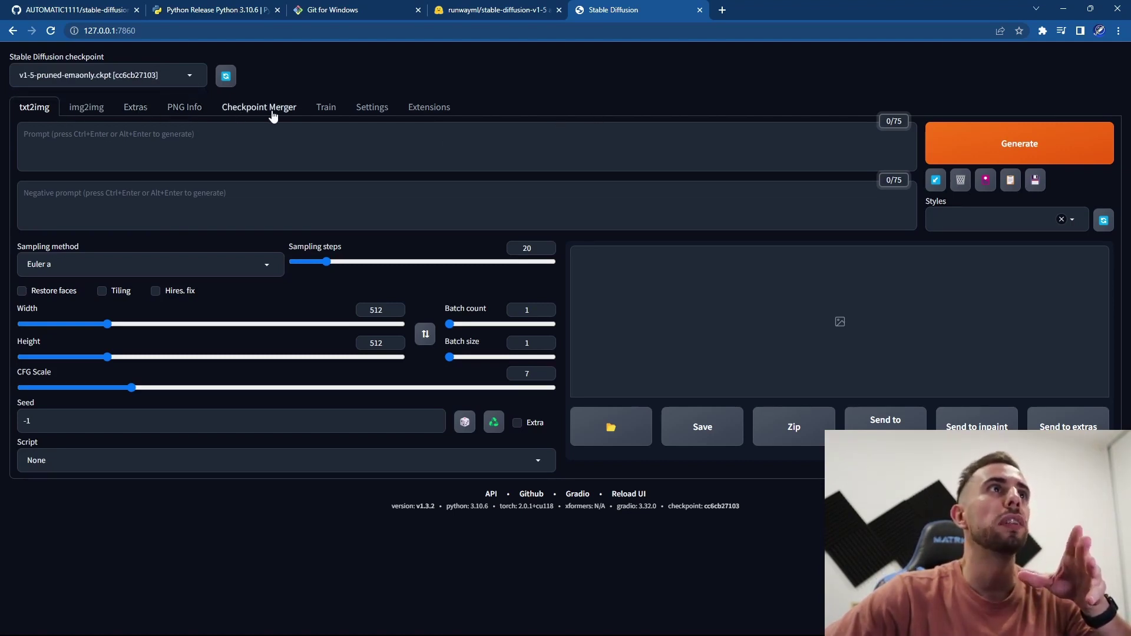
left_click(433, 112)
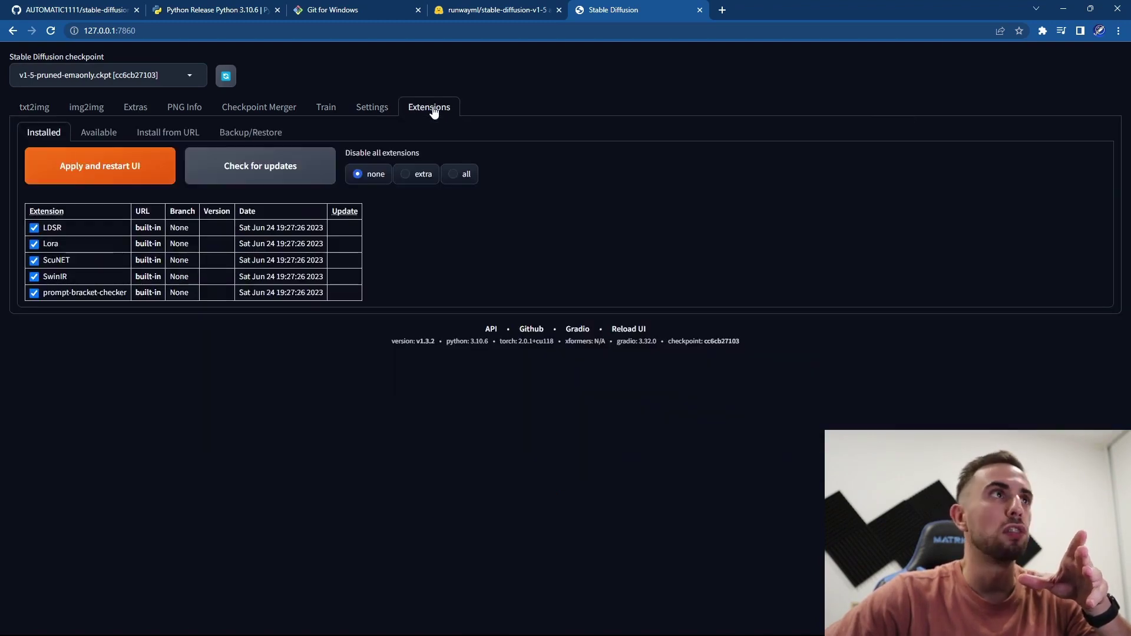
Load the Available extensions list from the extension index URL and scroll through it
left_click(98, 135)
left_click_drag(559, 171, 194, 180)
left_click(214, 200)
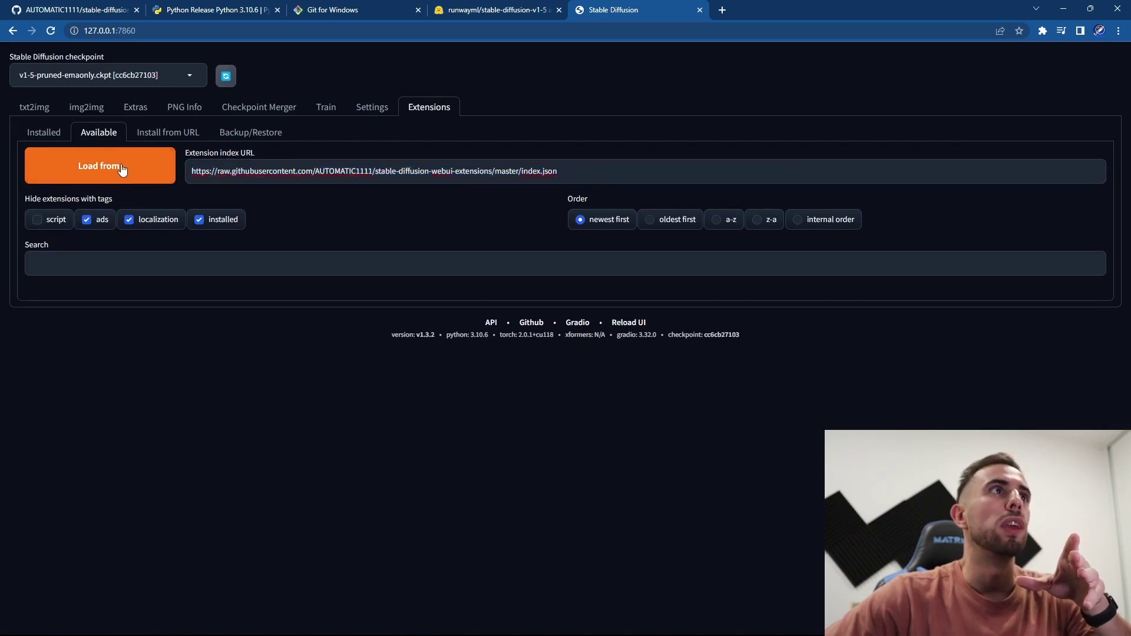
left_click(122, 170)
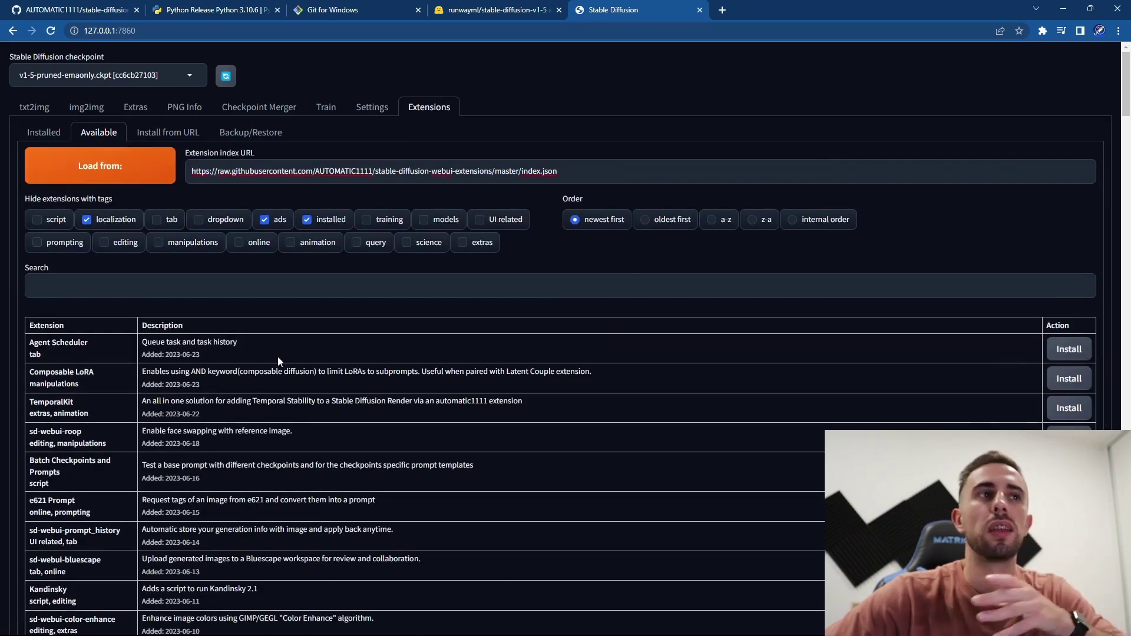
scroll(280, 361, "down", 7)
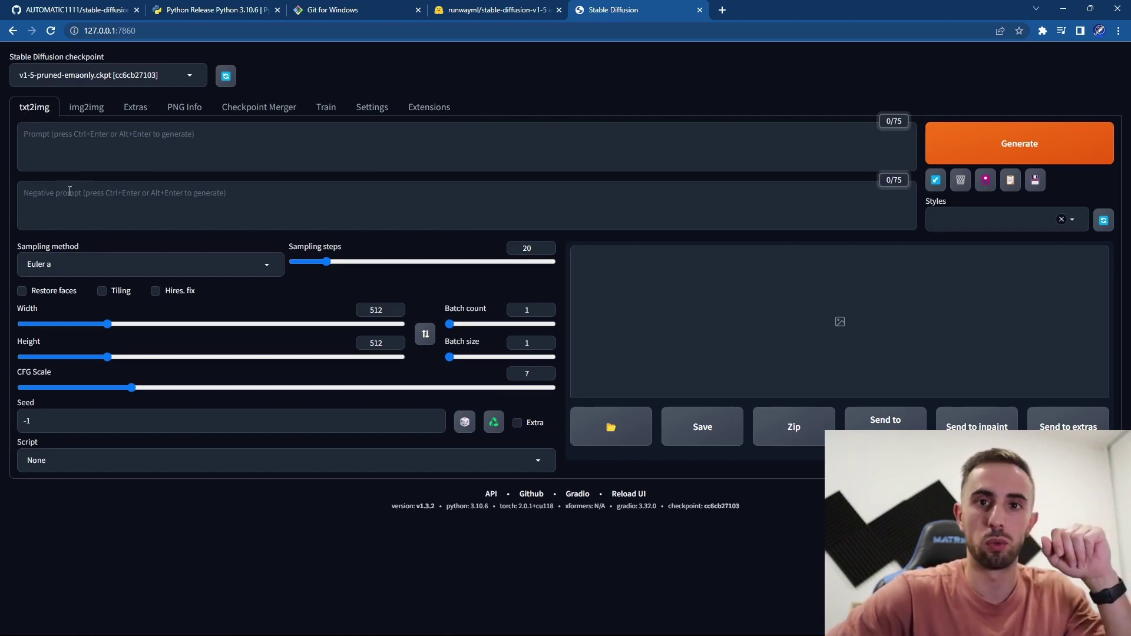
Generate a 512×512 image from the prompt 'colorfull parrot' and view it full size
left_click(226, 145)
type("colorfull parrot")
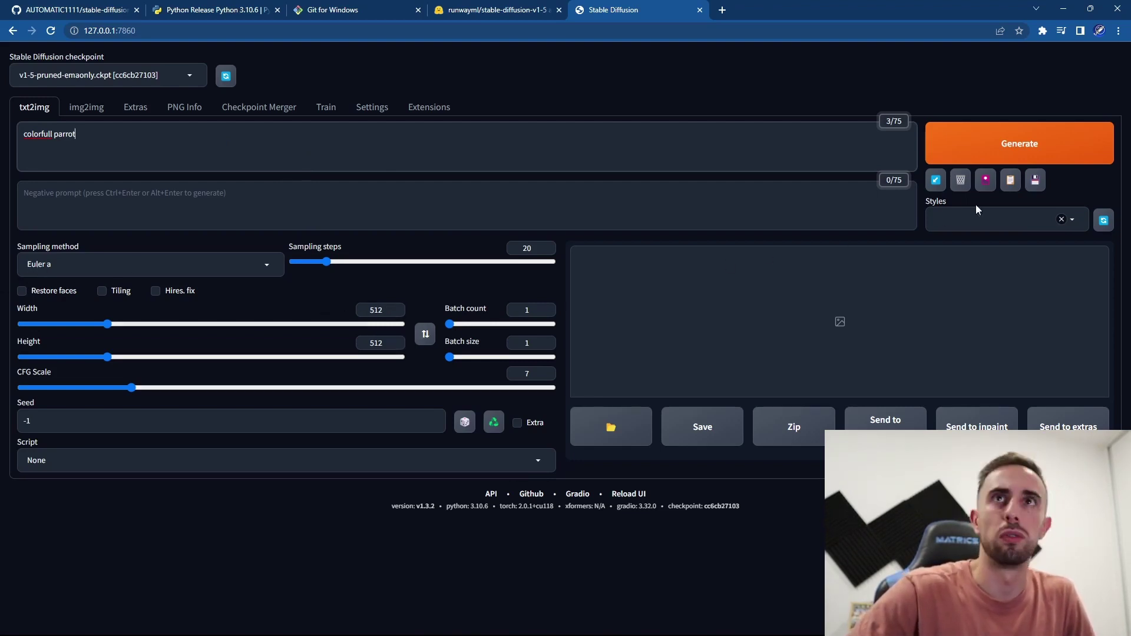
left_click(1052, 157)
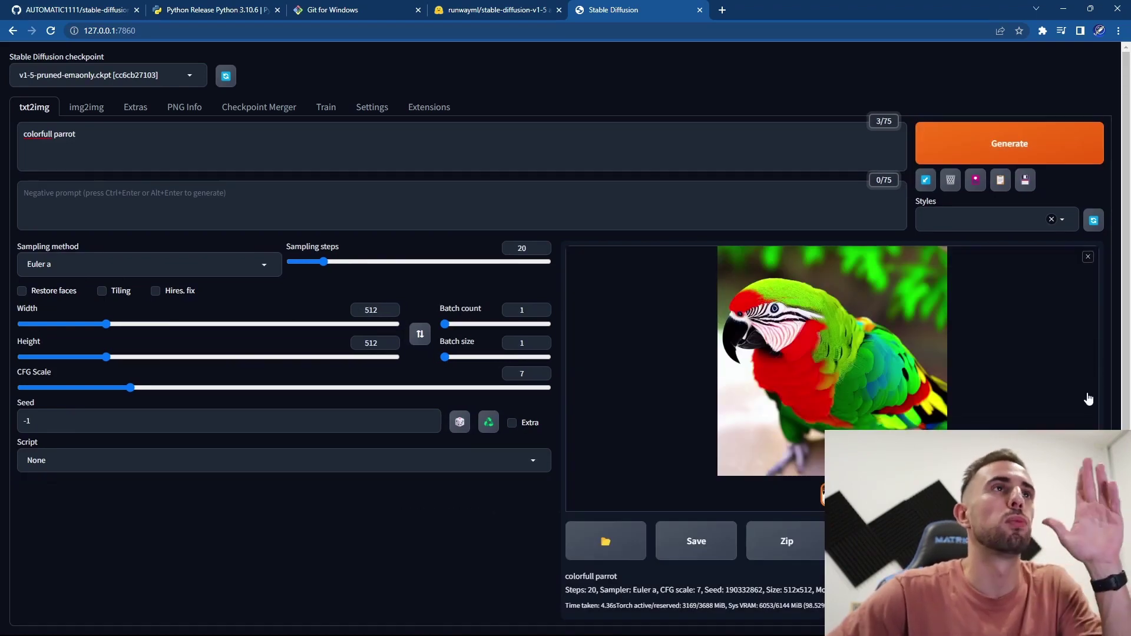
left_click(841, 395)
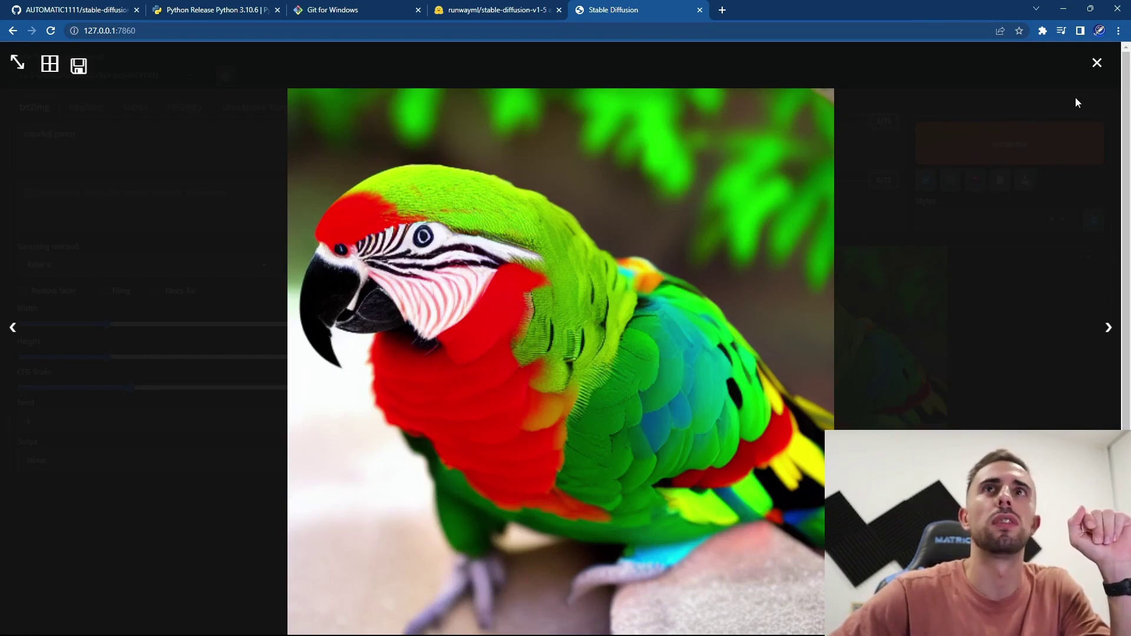
Close the image viewer and generate a new image from the prompt 'cat'
left_click(1099, 61)
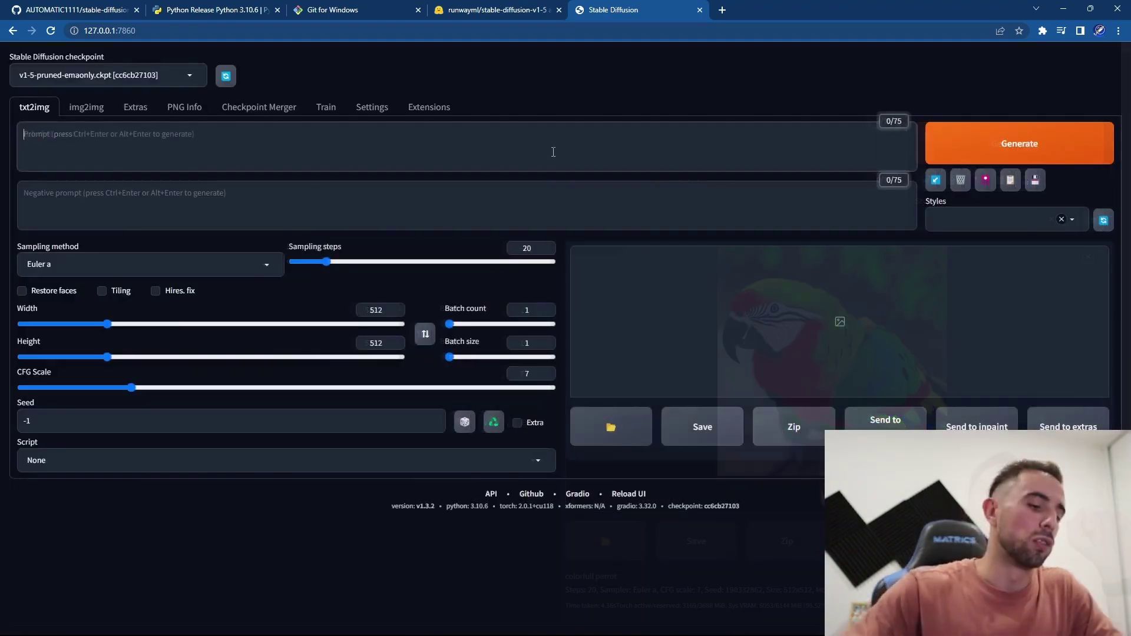
left_click(553, 152)
key("ctrl+a")
type("c")
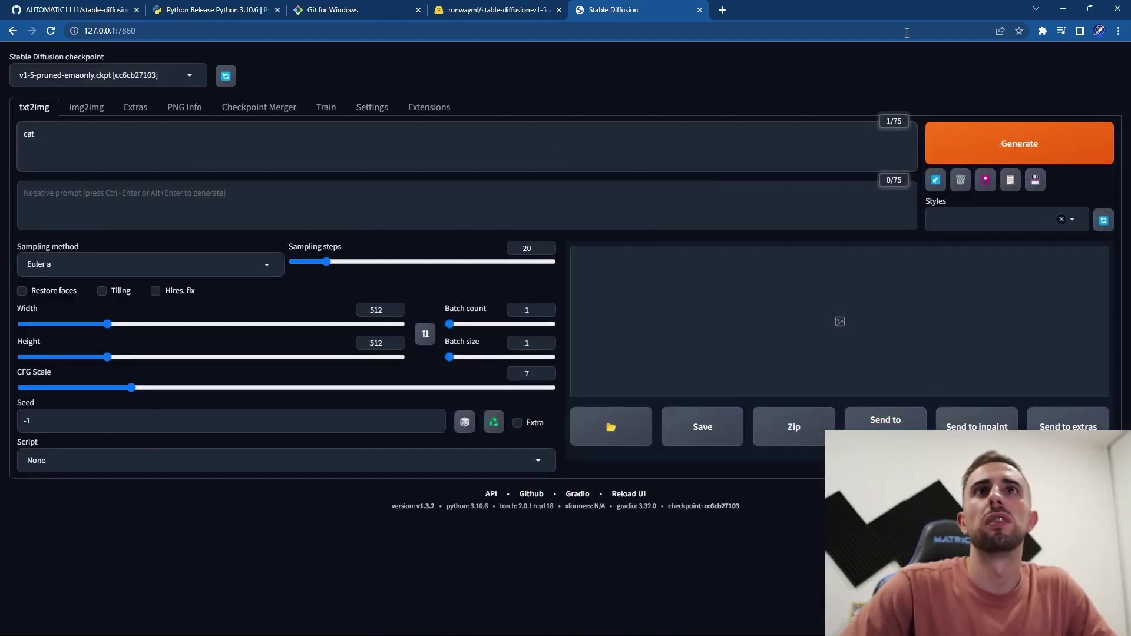
left_click(989, 141)
Check the cat generation's progress and timings in the console window
key("alt+Tab")
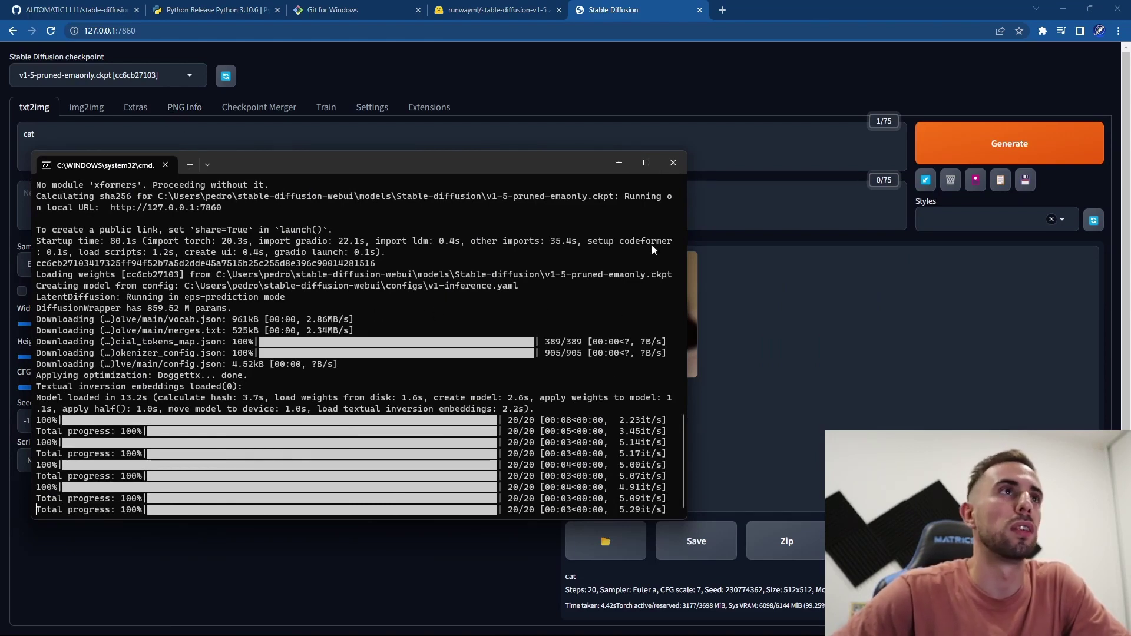
left_click(625, 7)
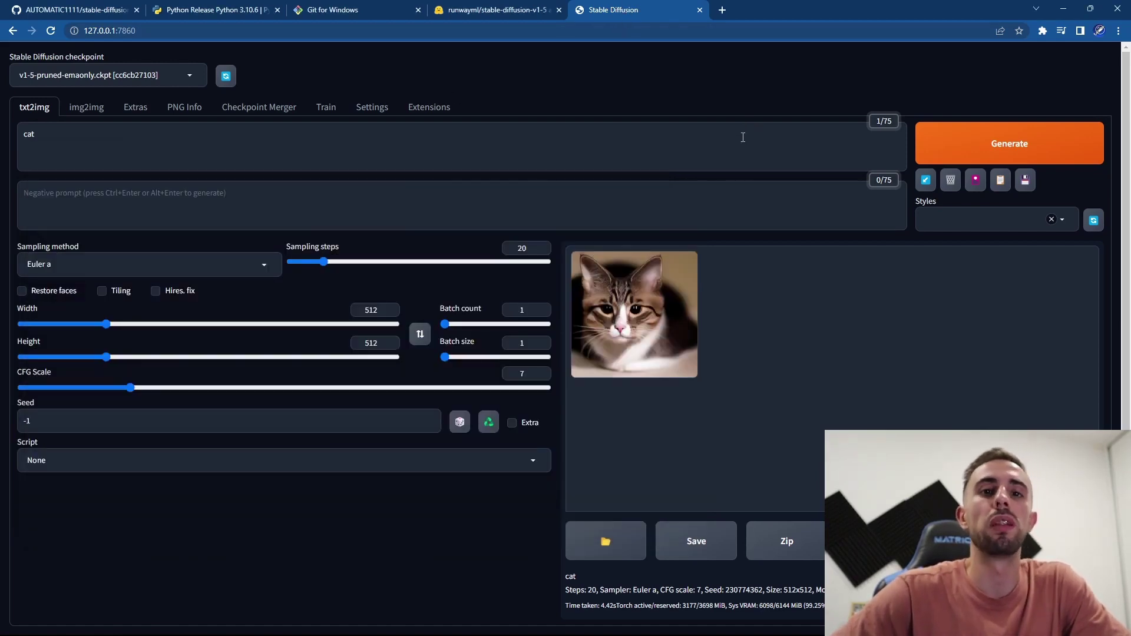
key("alt+Tab")
Highlight the per-image generation time and the wiki's Low VRAM advice on --medvram and --lowvram
left_click_drag(602, 510, 553, 510)
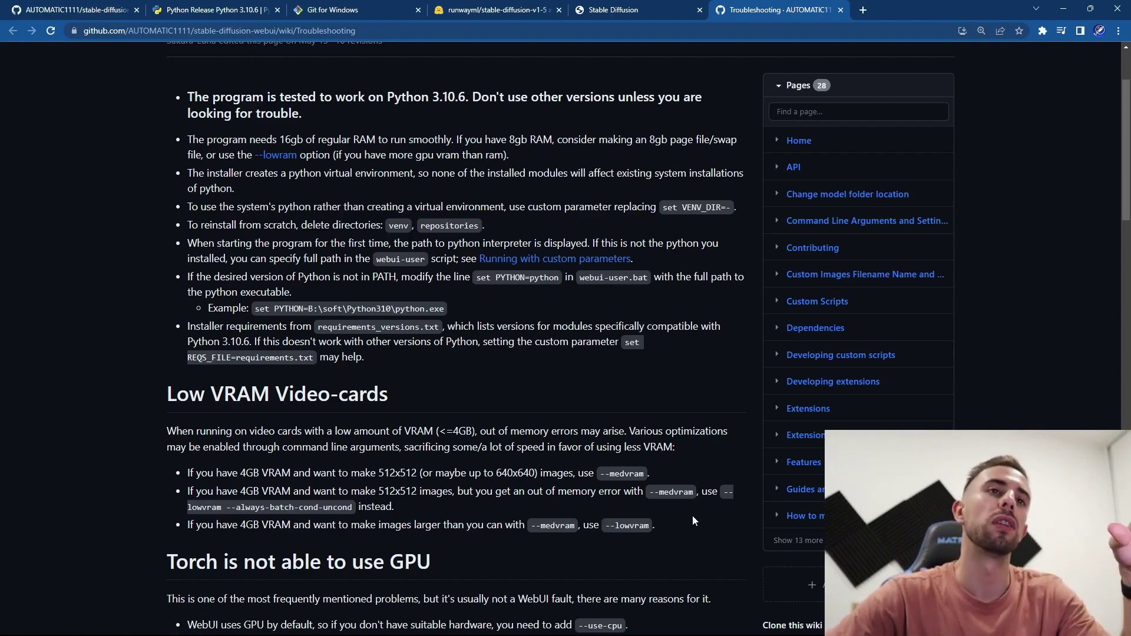
left_click_drag(670, 530, 188, 472)
left_click(716, 527)
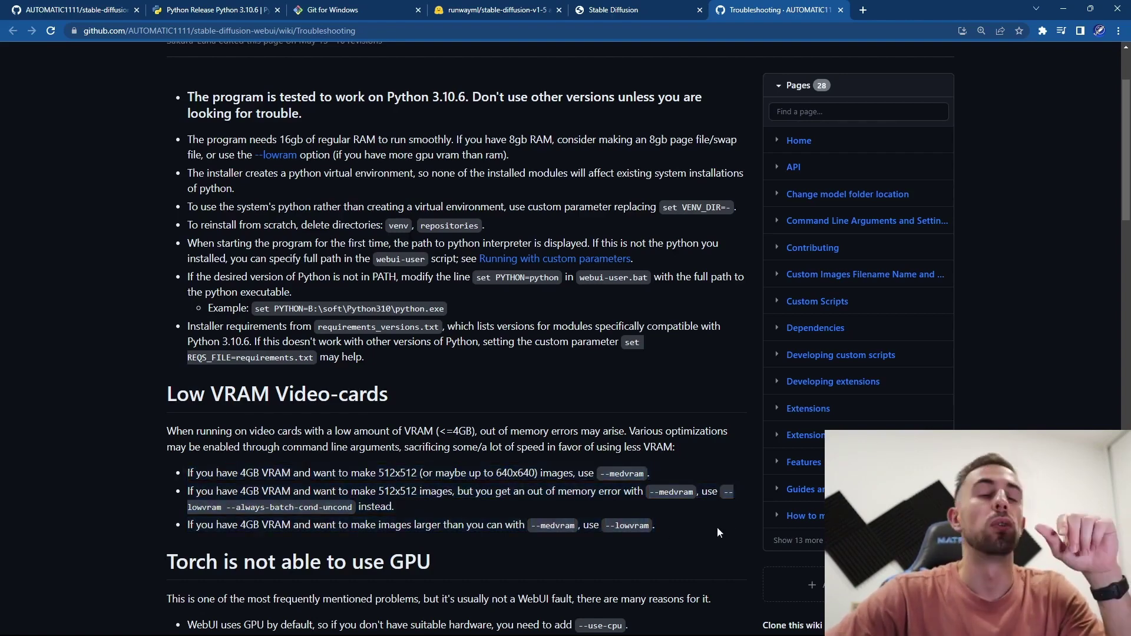